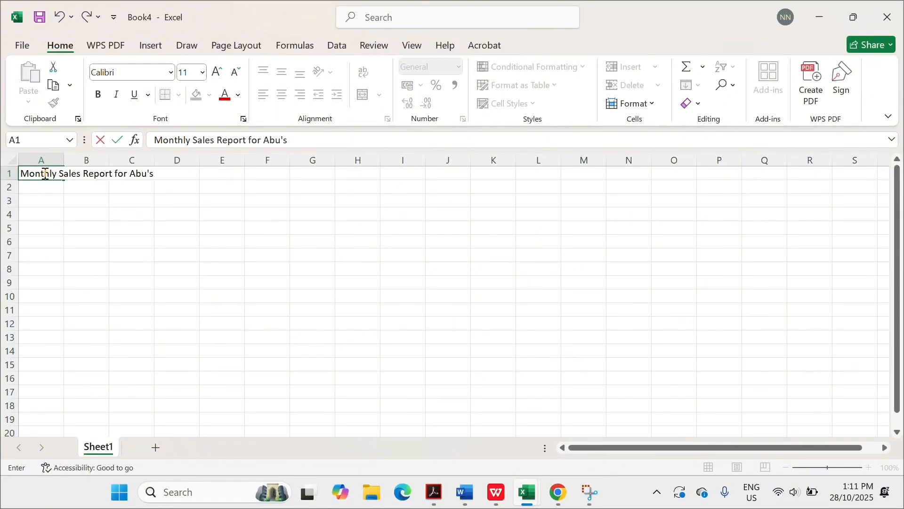
- Edit cell A1 so it holds the title 'Monthly Sales Report for Abu's Bakery'
{"action": "left_click", "coordinate": [24, 174]}
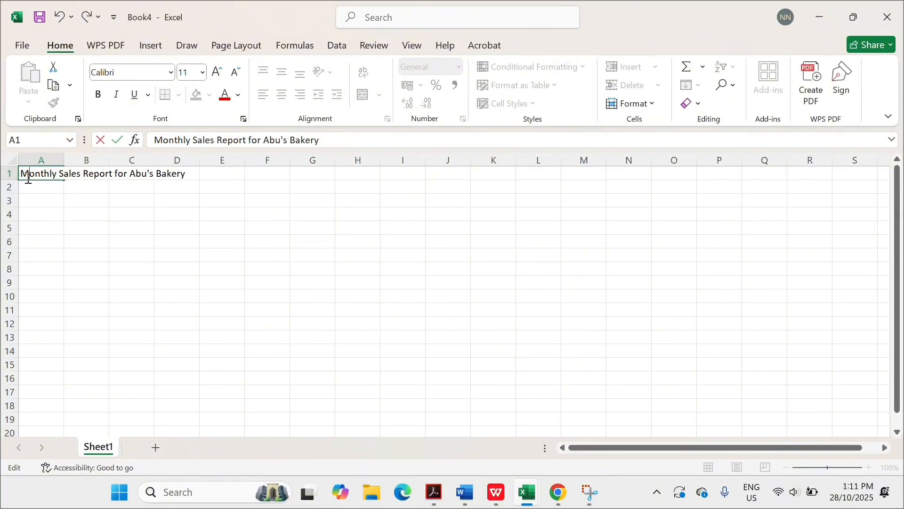
- Commit the title and apply Merge & Center across A1:D1
{"action": "key", "text": "Return"}
{"action": "left_click_drag", "start_coordinate": [20, 174], "coordinate": [169, 173]}
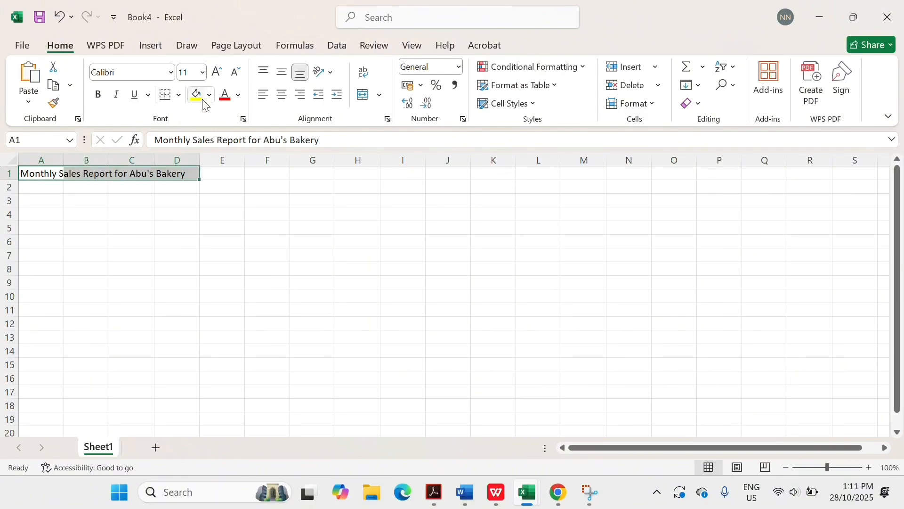
{"action": "left_click", "coordinate": [376, 95]}
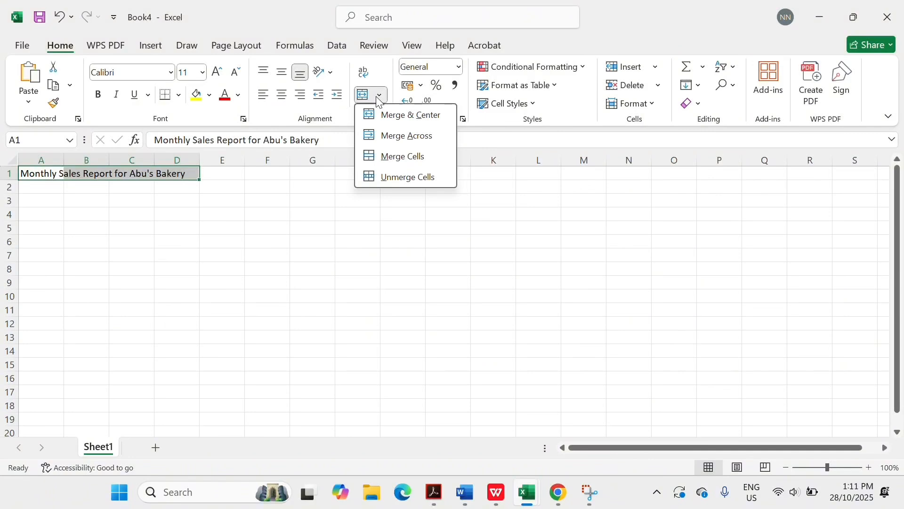
{"action": "left_click", "coordinate": [378, 117]}
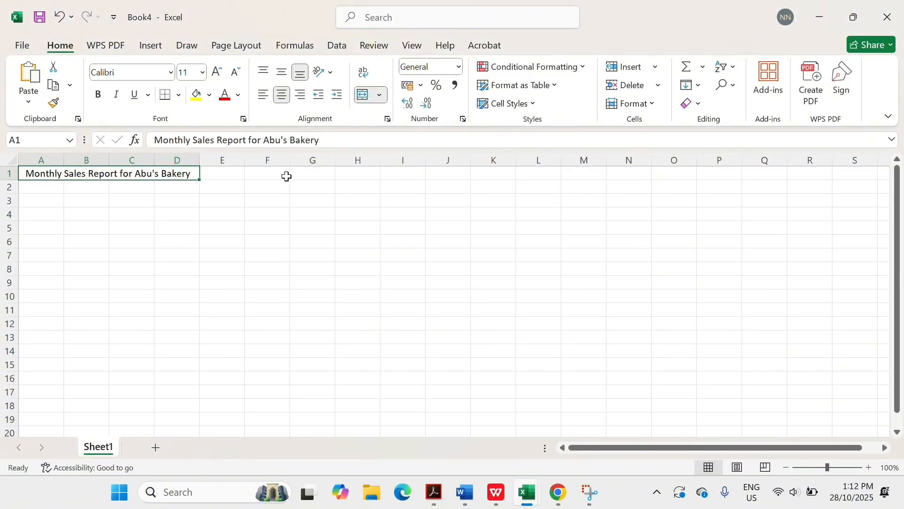
{"action": "left_click", "coordinate": [38, 188]}
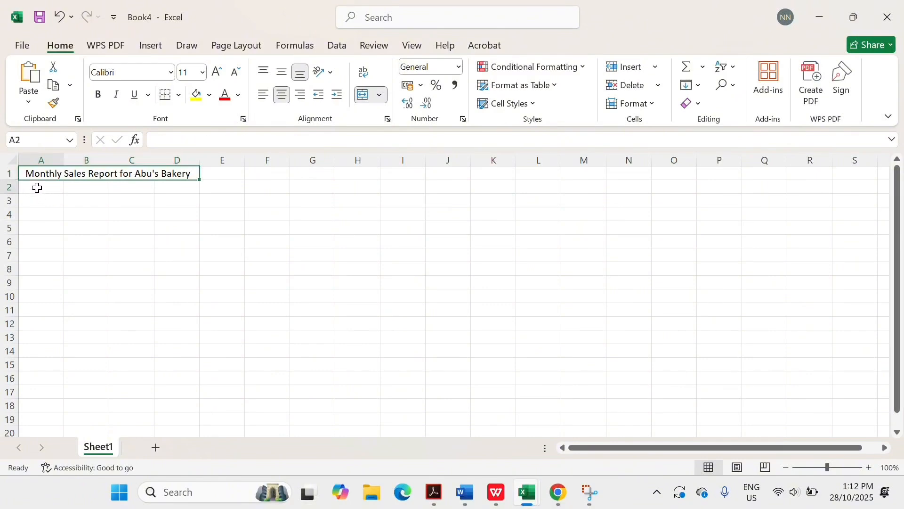
- Enter headers Month and Cupcakes (pcs) in A2:B2 and widen column B to fit
{"action": "type", "text": "M"}
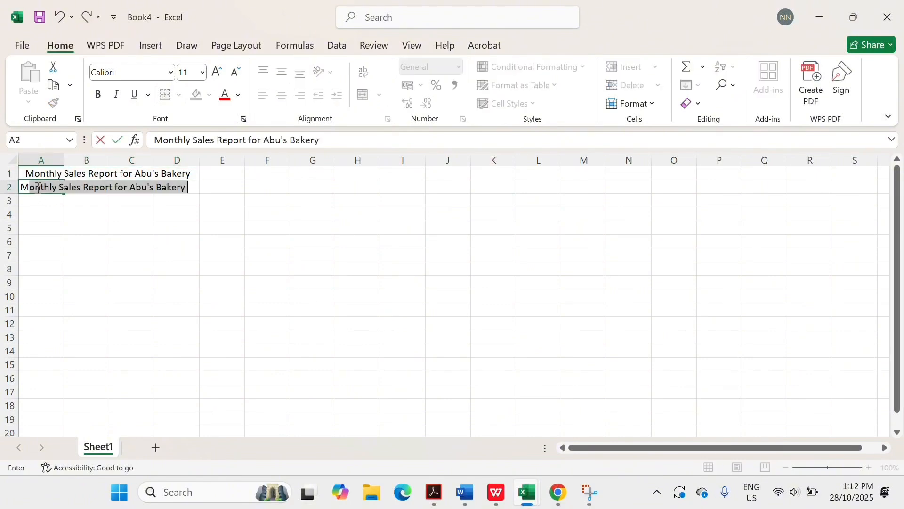
{"action": "type", "text": "onth"}
{"action": "key", "text": "BackSpace"}
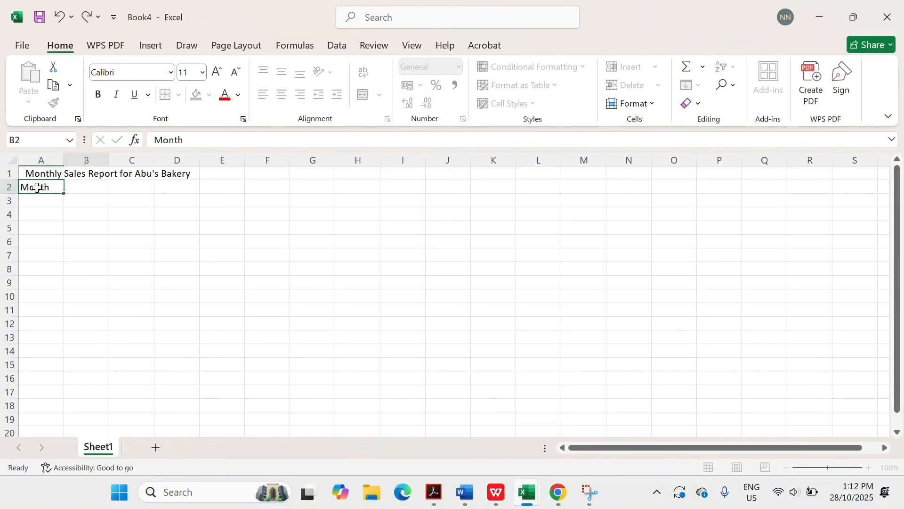
{"action": "key", "text": "Tab"}
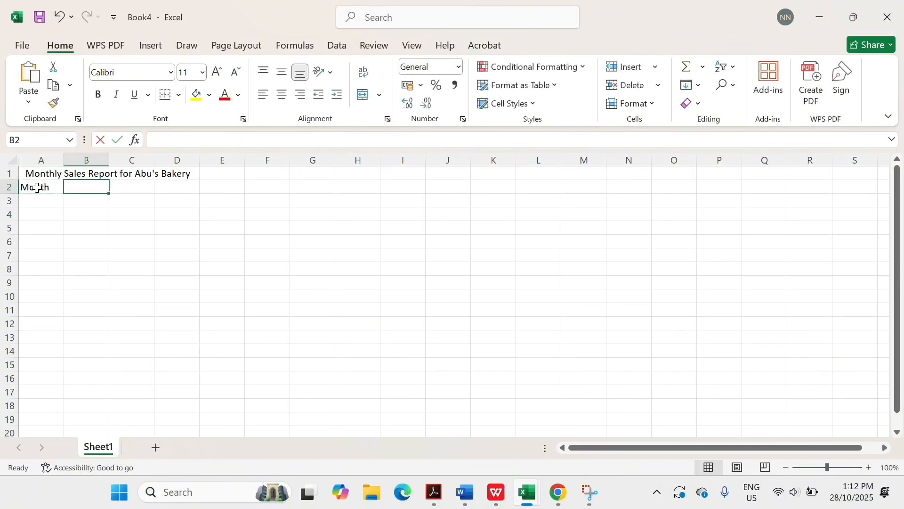
{"action": "type", "text": "Cupcakes (pcs"}
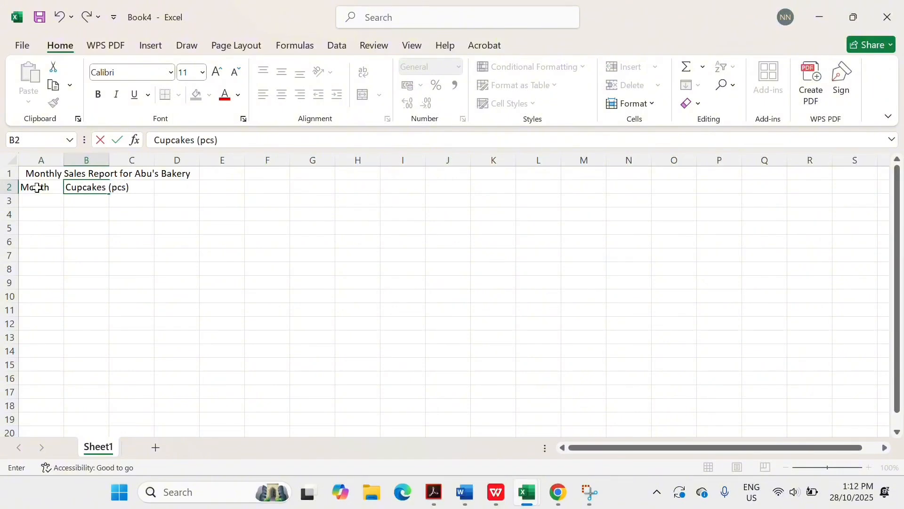
{"action": "type", "text": ")"}
{"action": "key", "text": "Tab"}
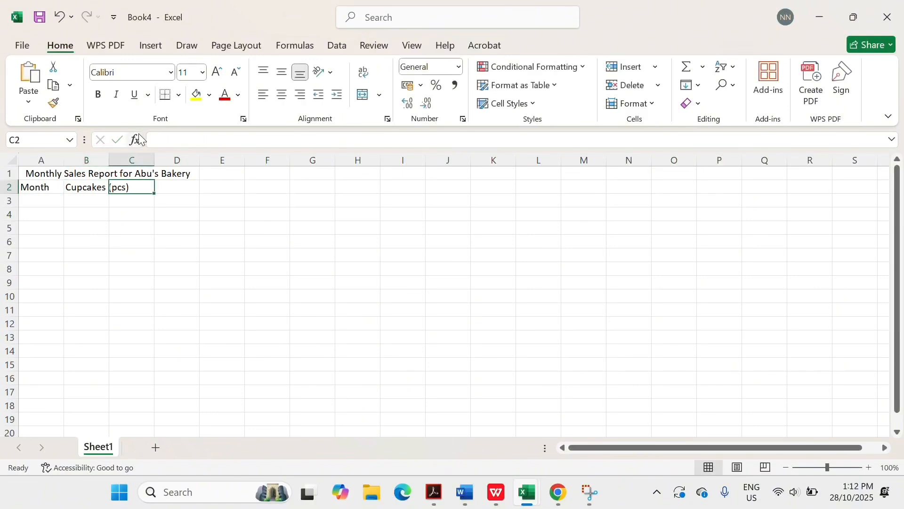
{"action": "right_click", "coordinate": [106, 156]}
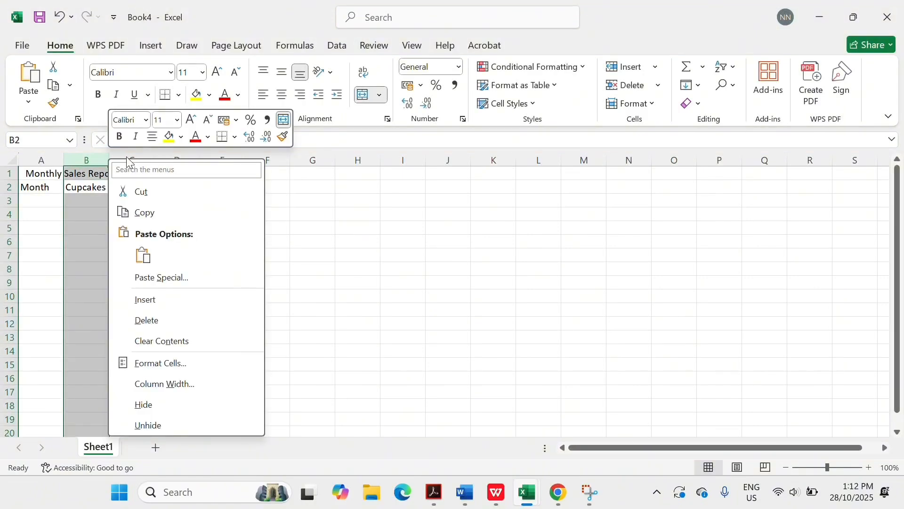
{"action": "left_click", "coordinate": [96, 155]}
{"action": "left_click_drag", "start_coordinate": [109, 157], "coordinate": [134, 156]}
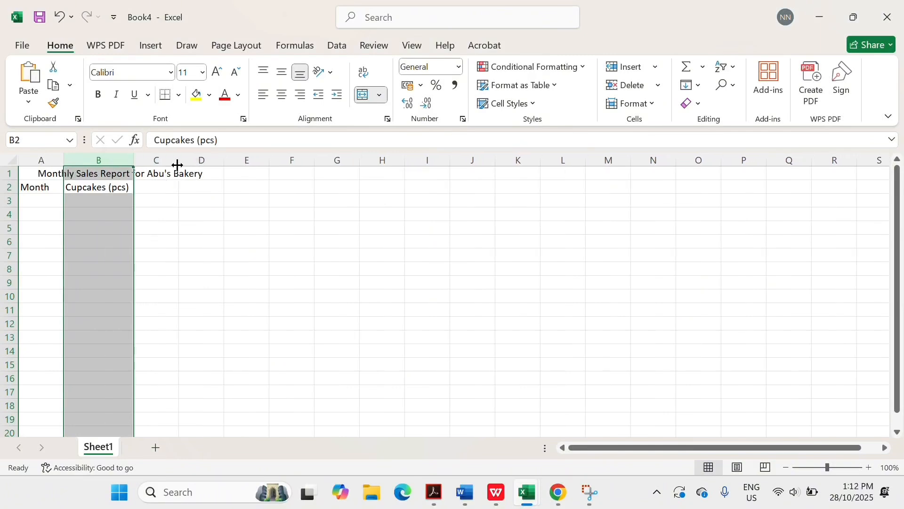
- Add headers Bread (pcs) in C2 and Sales (RM) in D2, widening columns C and D
{"action": "left_click", "coordinate": [157, 184]}
{"action": "type", "text": "B"}
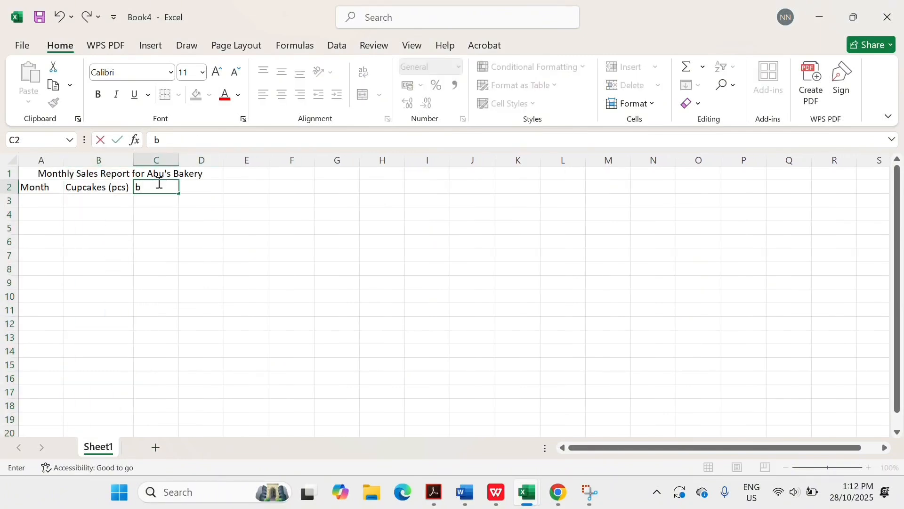
{"action": "type", "text": "read (pcs"}
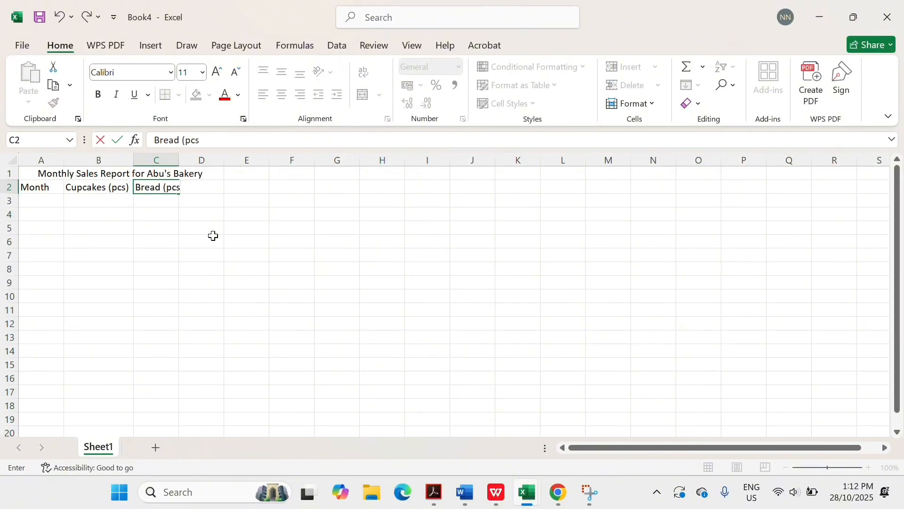
{"action": "type", "text": ")"}
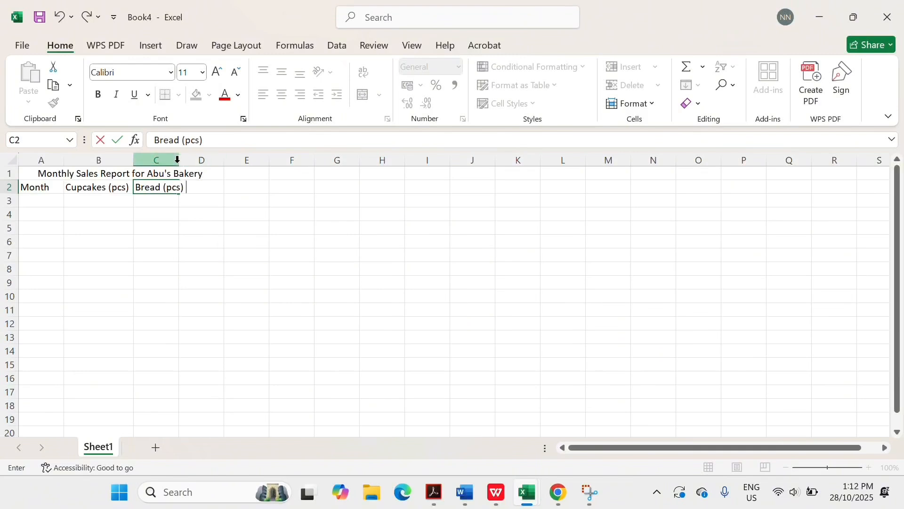
{"action": "left_click", "coordinate": [179, 159]}
{"action": "left_click_drag", "start_coordinate": [177, 159], "coordinate": [193, 159]}
{"action": "left_click", "coordinate": [214, 187]}
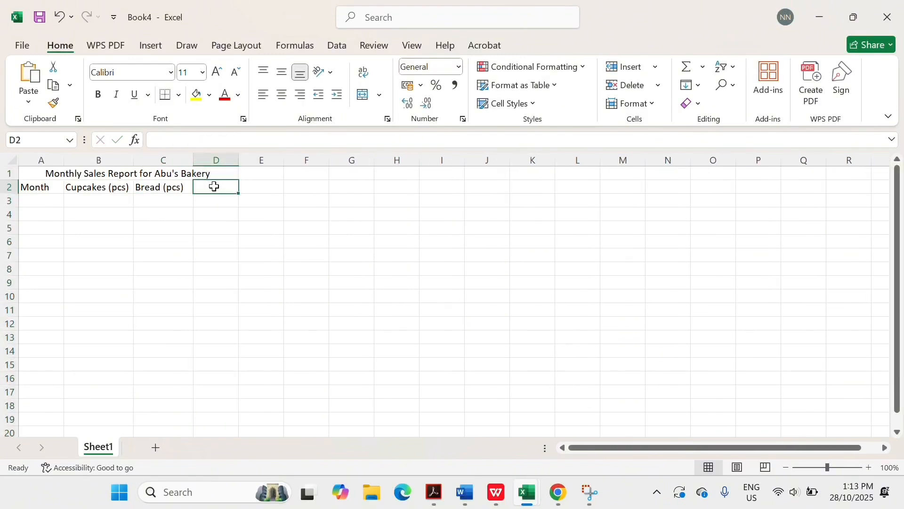
{"action": "type", "text": "Sa"}
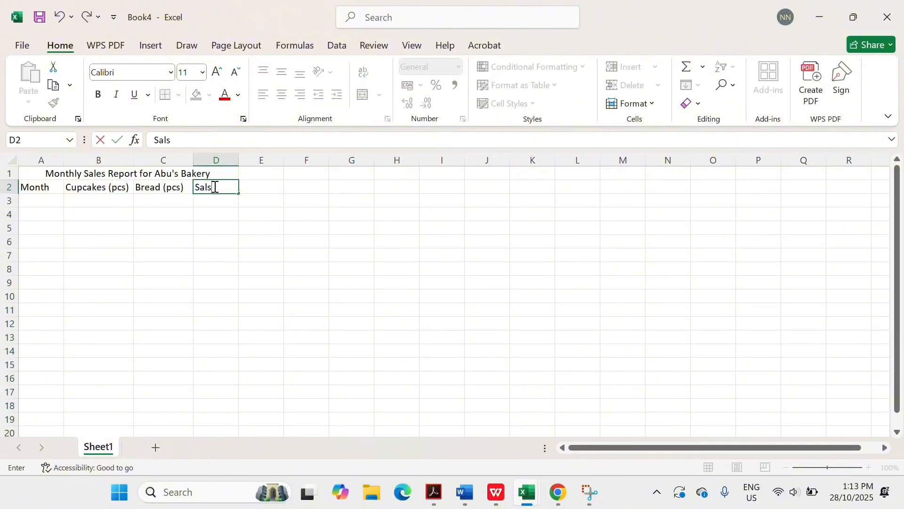
{"action": "type", "text": "les (RM"}
{"action": "left_click", "coordinate": [233, 161]}
{"action": "left_click_drag", "start_coordinate": [239, 159], "coordinate": [255, 159]}
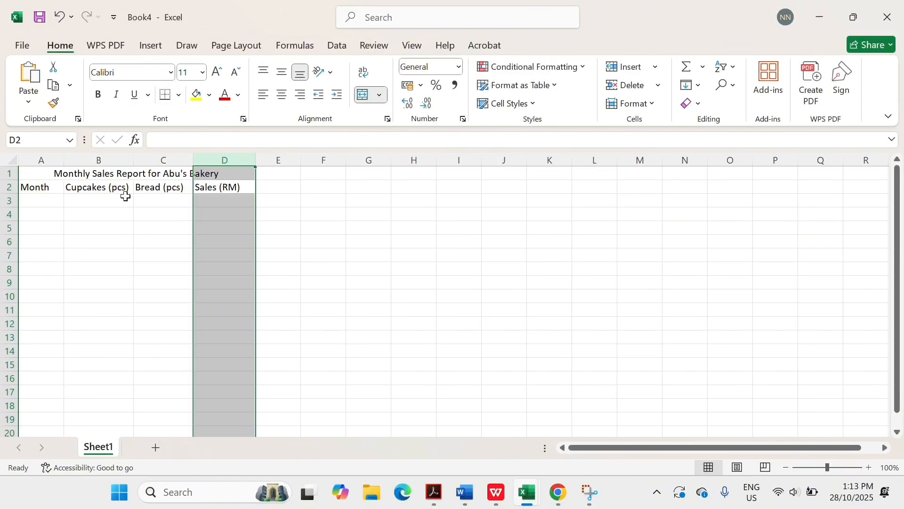
- Centre-align the A2:D2 headers and start the month list with January in A3
{"action": "left_click", "coordinate": [26, 185]}
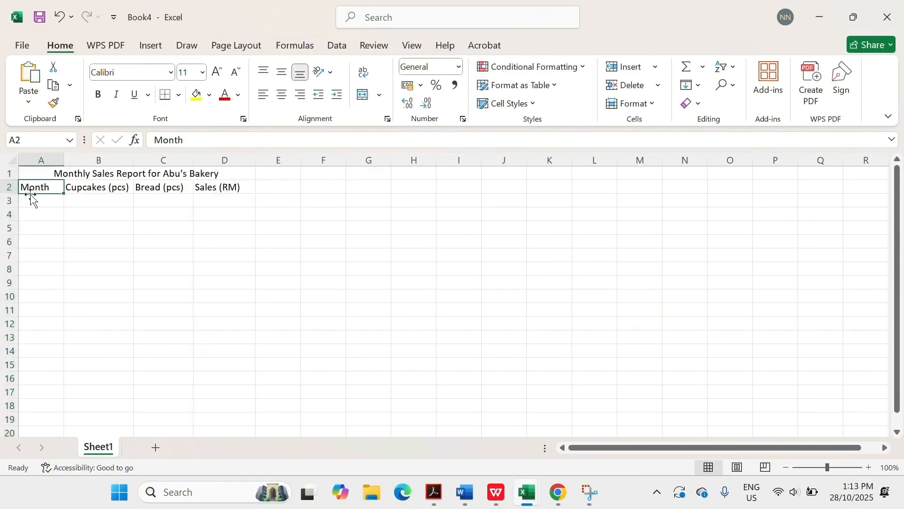
{"action": "left_click_drag", "start_coordinate": [28, 187], "coordinate": [219, 186]}
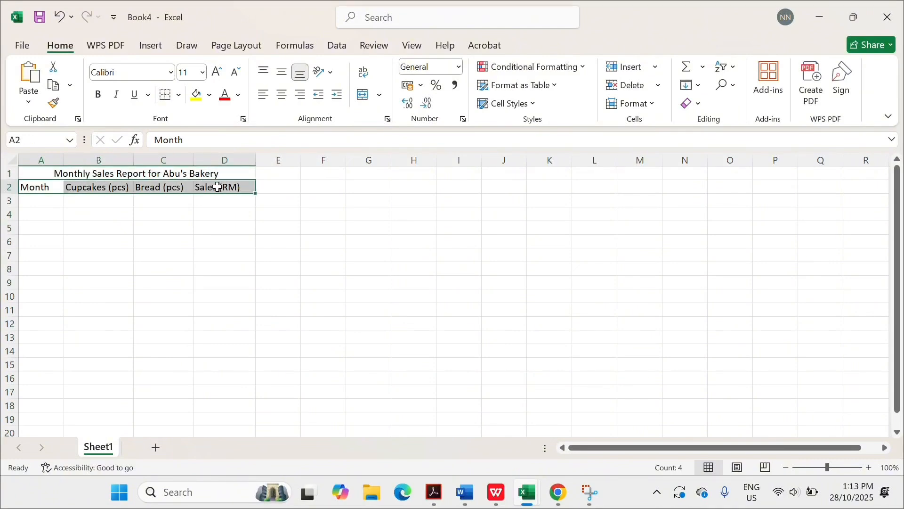
{"action": "left_click", "coordinate": [282, 94]}
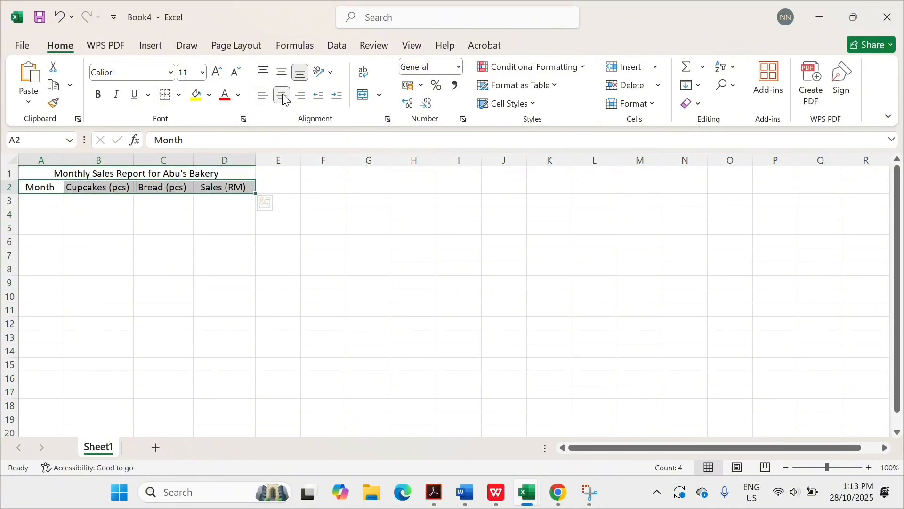
{"action": "left_click", "coordinate": [49, 198]}
{"action": "type", "text": "J"}
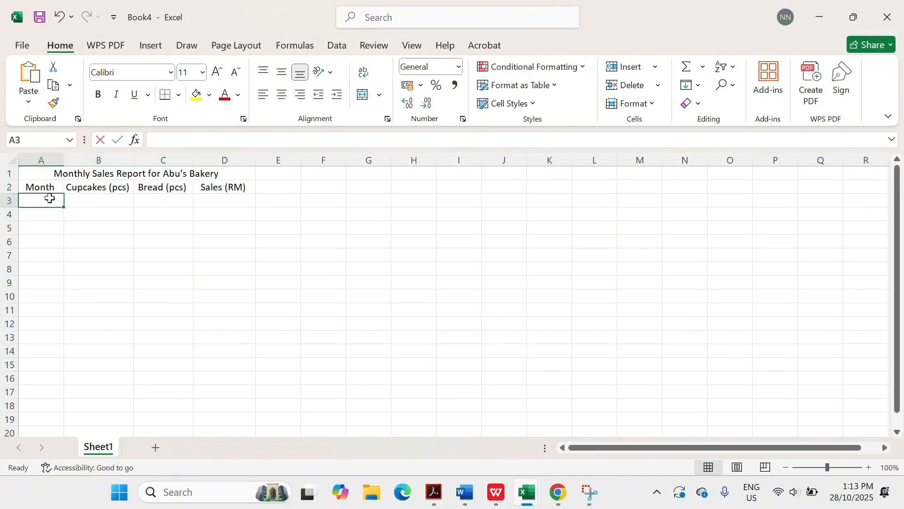
{"action": "type", "text": "anuary"}
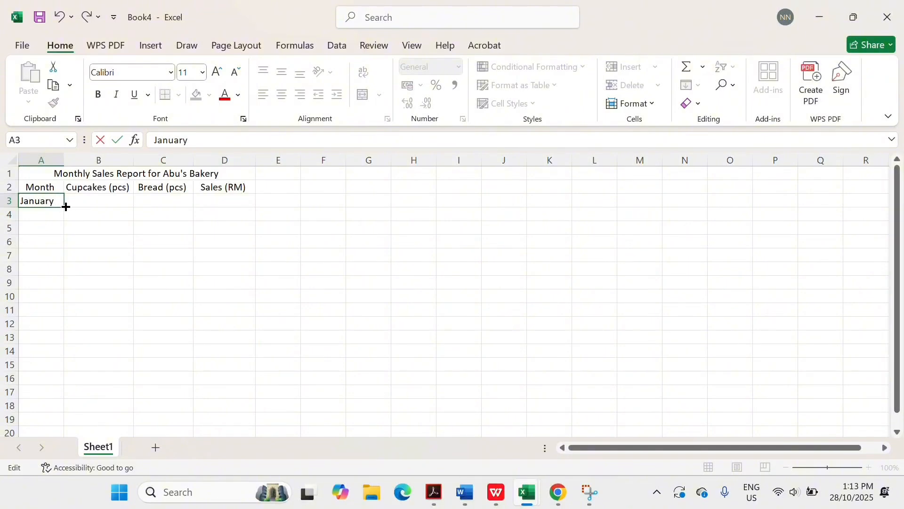
- Fill February through December down to A14 and widen column A to fit
{"action": "left_click_drag", "start_coordinate": [64, 206], "coordinate": [66, 361]}
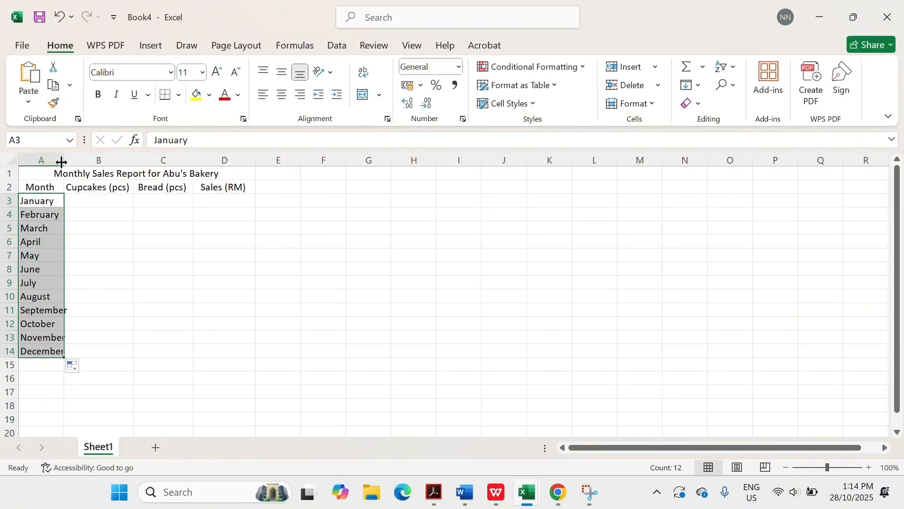
{"action": "left_click_drag", "start_coordinate": [65, 164], "coordinate": [77, 160]}
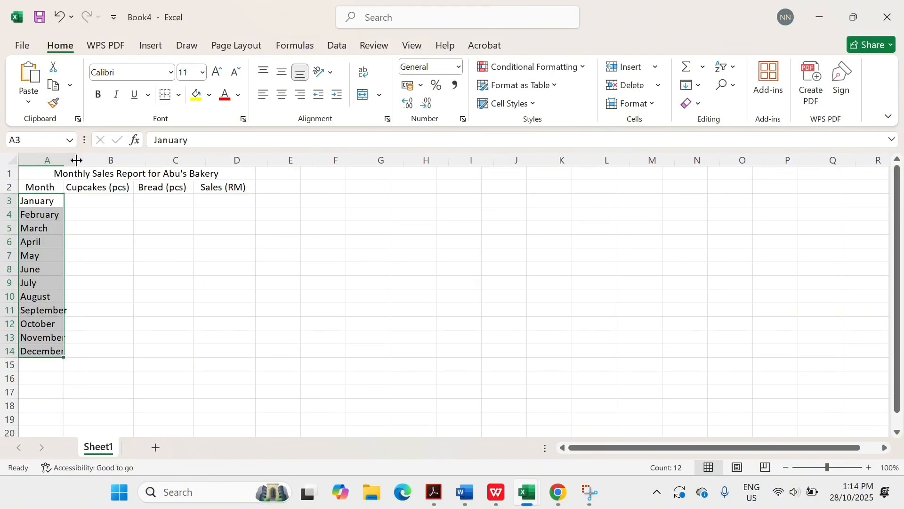
{"action": "left_click", "coordinate": [121, 201]}
- Enter January–June cupcake quantities 120, 150, 170, 160, 180, 200 in B3:B8
{"action": "type", "text": "120"}
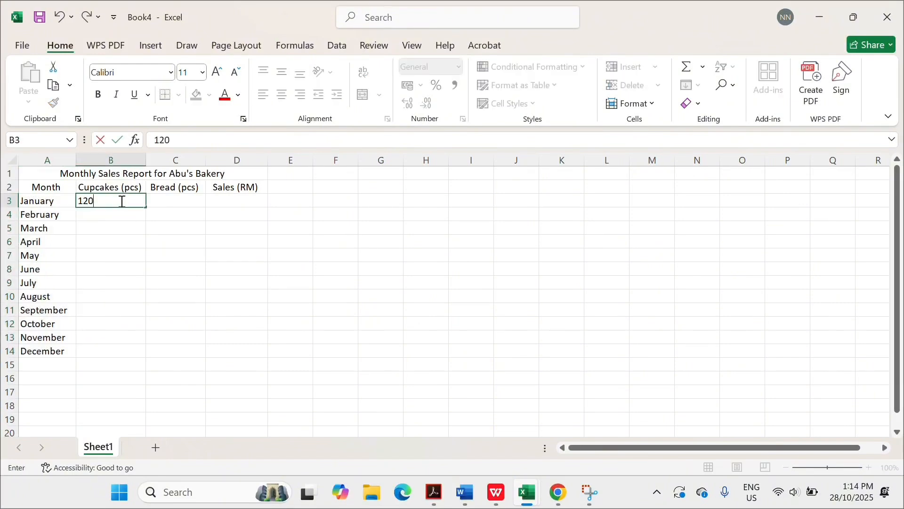
{"action": "key", "text": "Return"}
{"action": "type", "text": "150"}
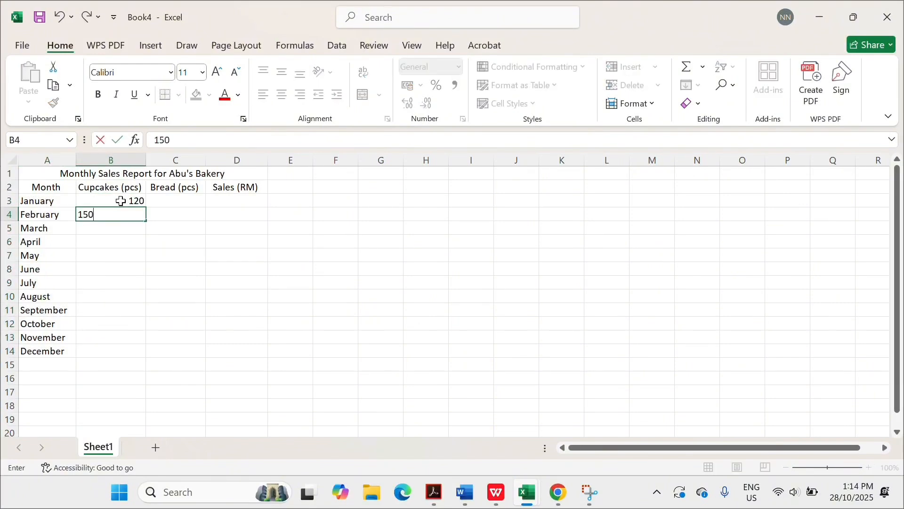
{"action": "key", "text": "Return"}
{"action": "type", "text": "170"}
{"action": "key", "text": "Return"}
{"action": "type", "text": "160"}
{"action": "key", "text": "Return"}
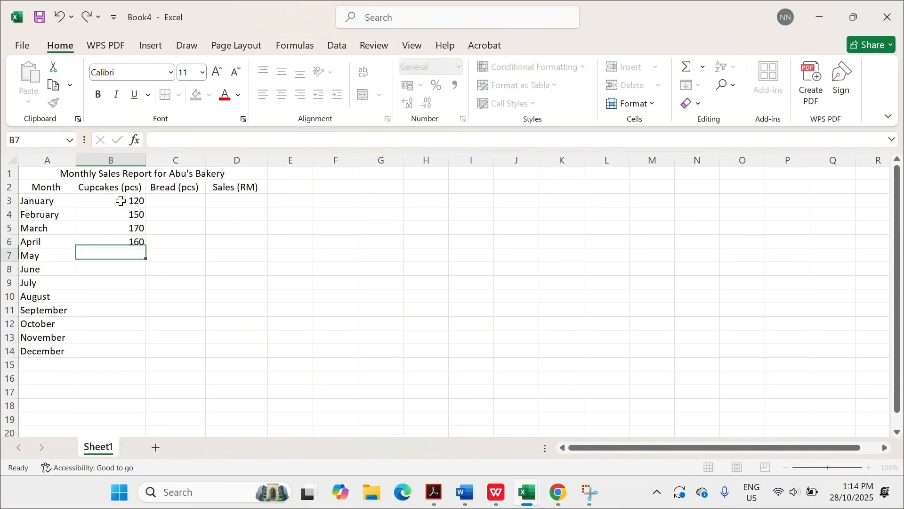
{"action": "type", "text": "180"}
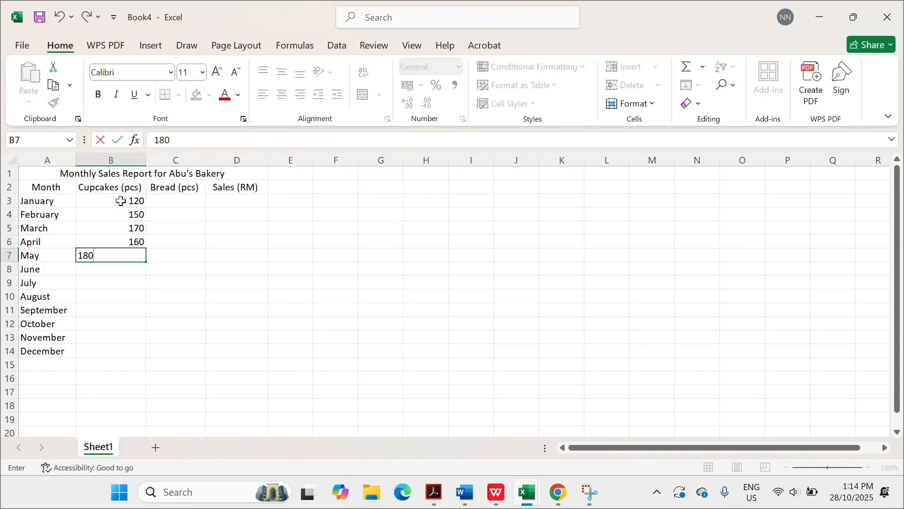
{"action": "key", "text": "Return"}
{"action": "type", "text": "1"}
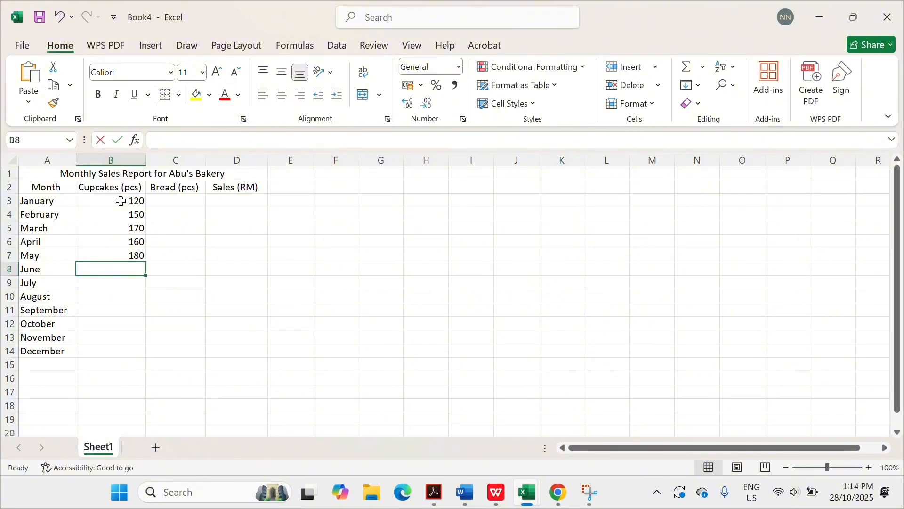
{"action": "type", "text": "200"}
{"action": "key", "text": "Return"}
- Enter July–December cupcake quantities 190, 210, 220, 230, 240, 260 in B9:B14
{"action": "type", "text": "190"}
{"action": "key", "text": "Return"}
{"action": "type", "text": "210"}
{"action": "key", "text": "Return"}
{"action": "type", "text": "220"}
{"action": "key", "text": "Return"}
{"action": "type", "text": "230"}
{"action": "key", "text": "Return"}
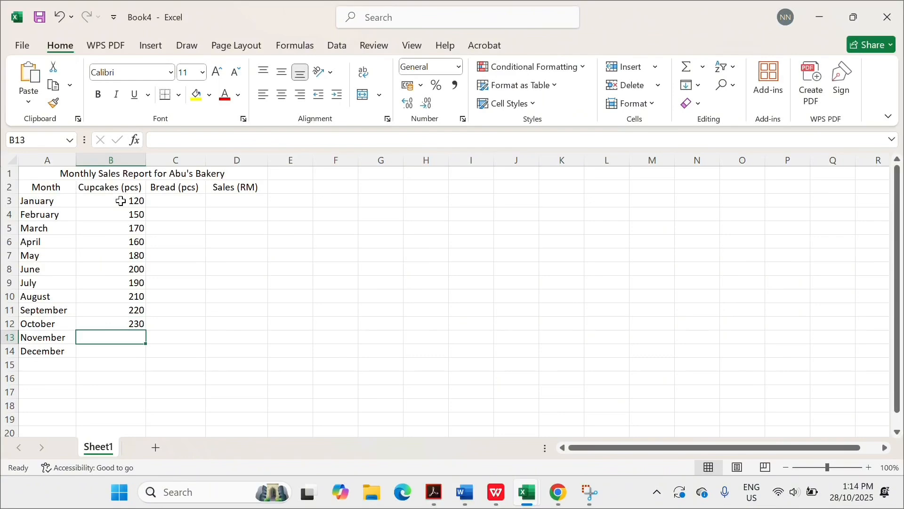
{"action": "type", "text": "240"}
{"action": "key", "text": "Return"}
{"action": "type", "text": "260"}
{"action": "key", "text": "Return"}
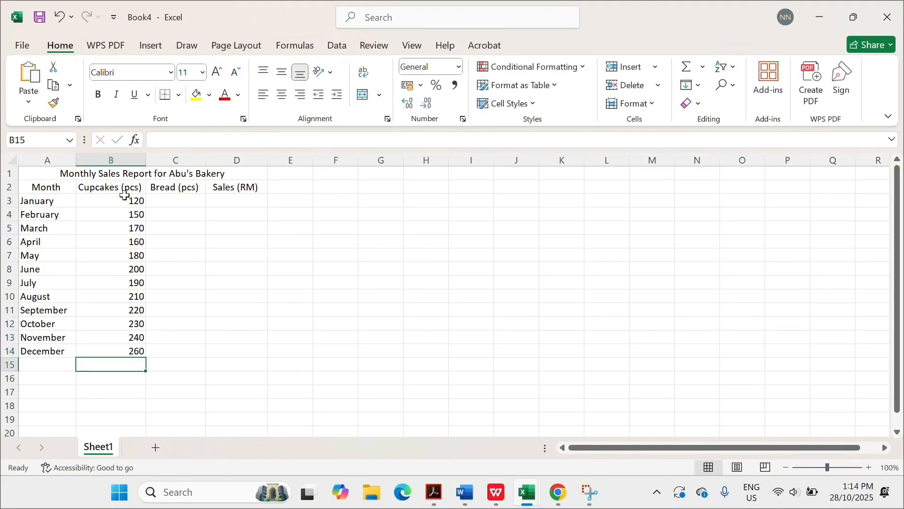
{"action": "left_click", "coordinate": [178, 199]}
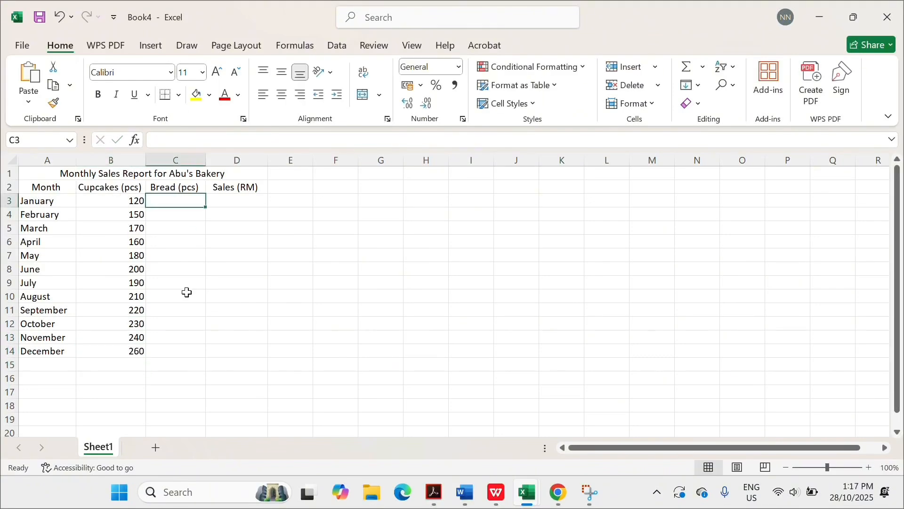
- Enter January–June bread quantities 80, 95, 100, 85, 110, 120 in C3:C8
{"action": "type", "text": "80"}
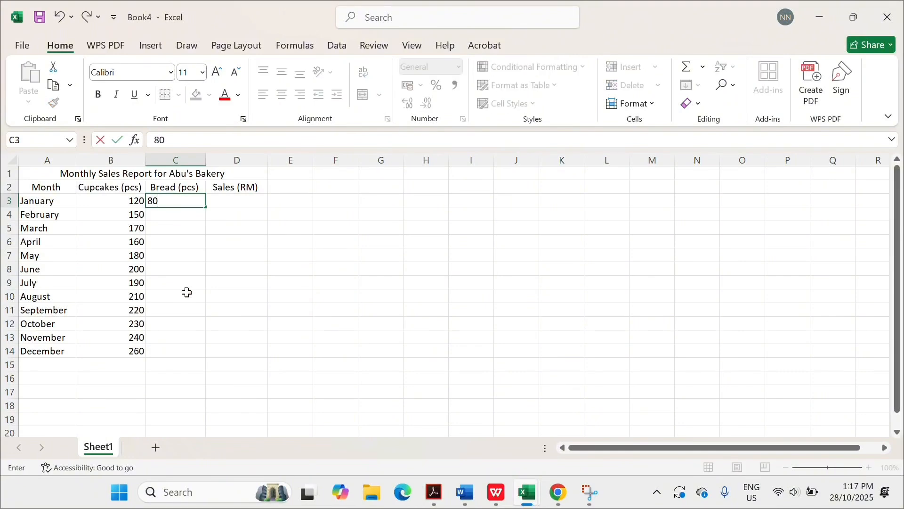
{"action": "key", "text": "Return"}
{"action": "type", "text": "95"}
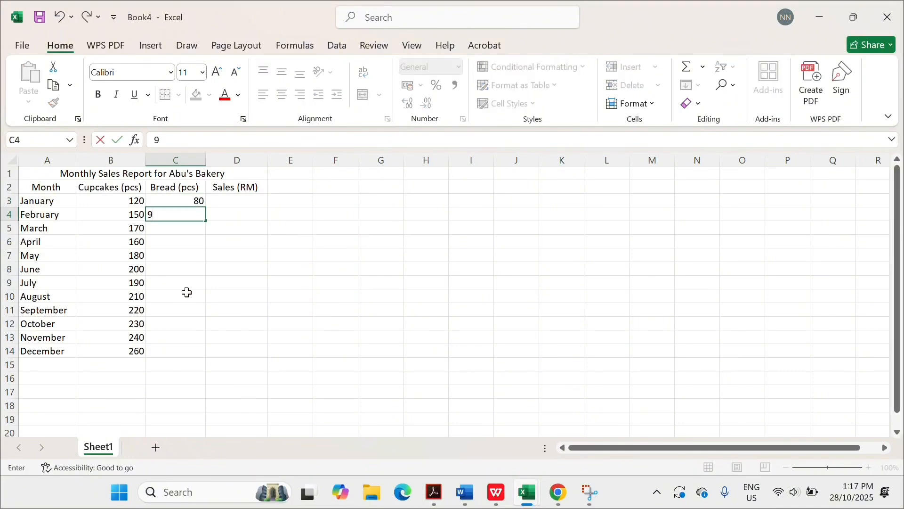
{"action": "key", "text": "Return"}
{"action": "type", "text": "100"}
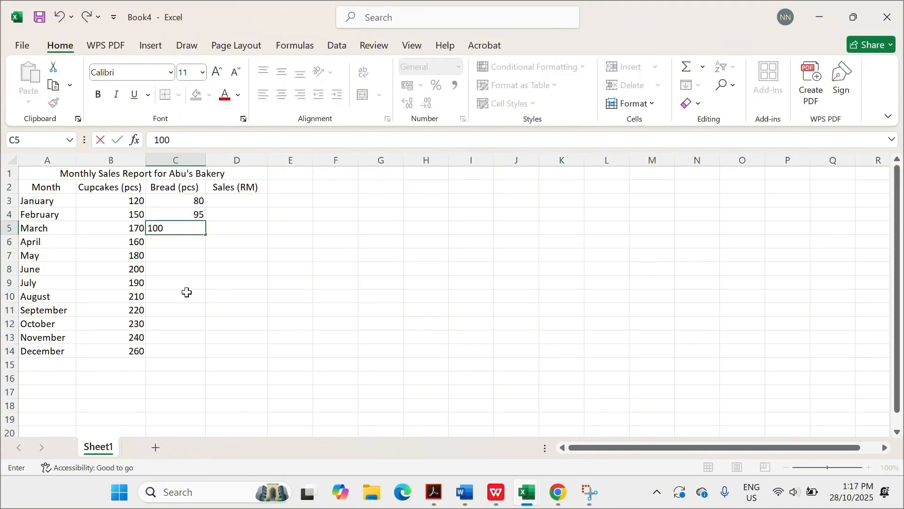
{"action": "key", "text": "Return"}
{"action": "type", "text": "85"}
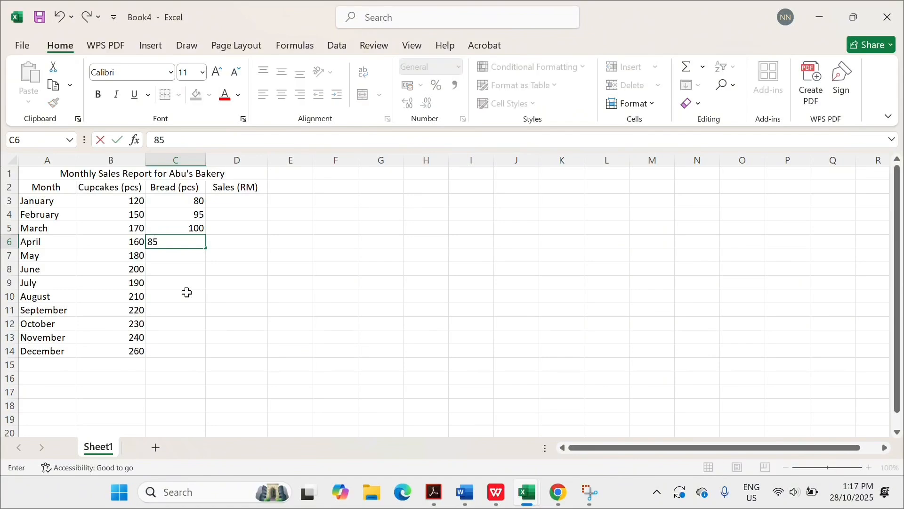
{"action": "key", "text": "Return"}
{"action": "type", "text": "110"}
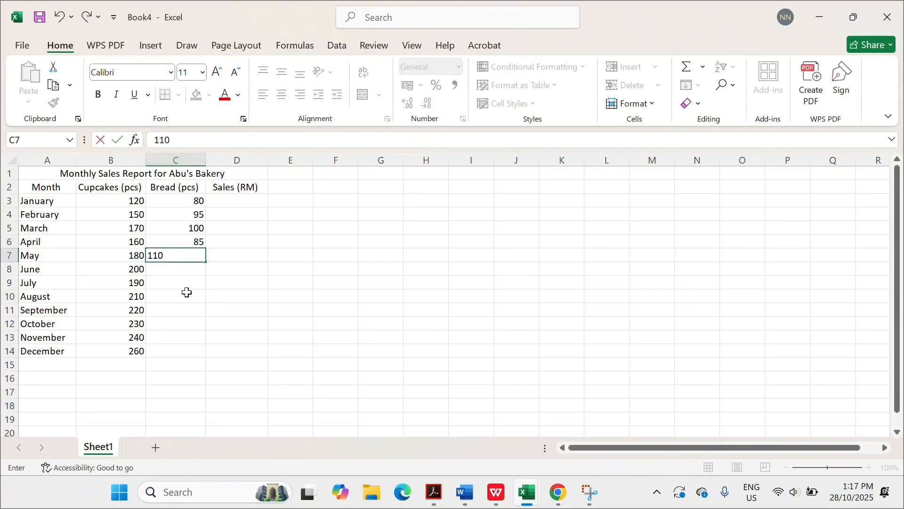
{"action": "key", "text": "Return"}
{"action": "type", "text": "120"}
{"action": "key", "text": "Return"}
- Enter July–December bread quantities 115, 130, 125, 140, 150, 160 in C9:C14
{"action": "type", "text": "115"}
{"action": "key", "text": "Return"}
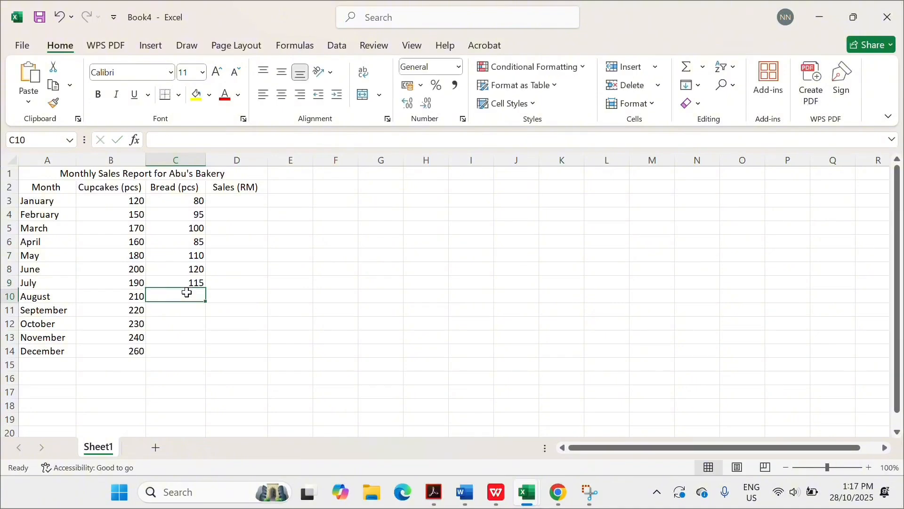
{"action": "type", "text": "130"}
{"action": "key", "text": "Return"}
{"action": "type", "text": "125"}
{"action": "key", "text": "Return"}
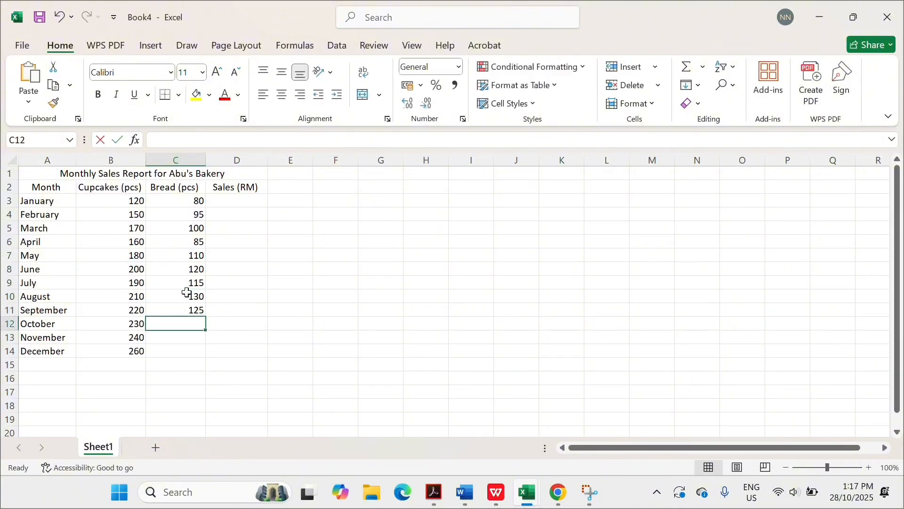
{"action": "type", "text": "140"}
{"action": "key", "text": "Return"}
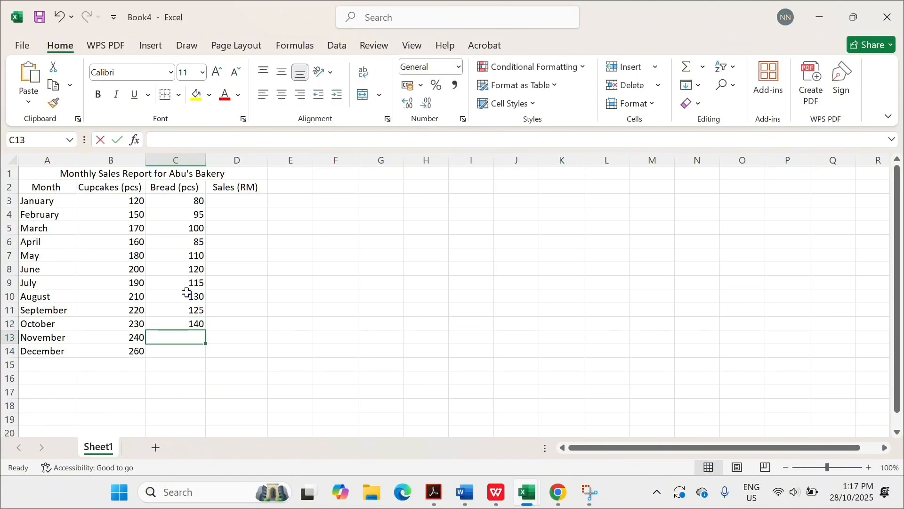
{"action": "type", "text": "150"}
{"action": "key", "text": "Return"}
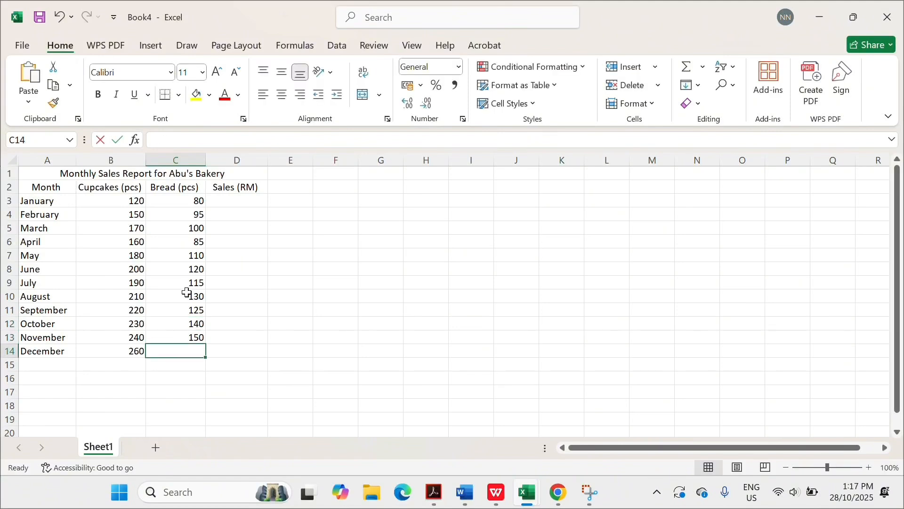
{"action": "type", "text": "160"}
{"action": "left_click", "coordinate": [219, 203]}
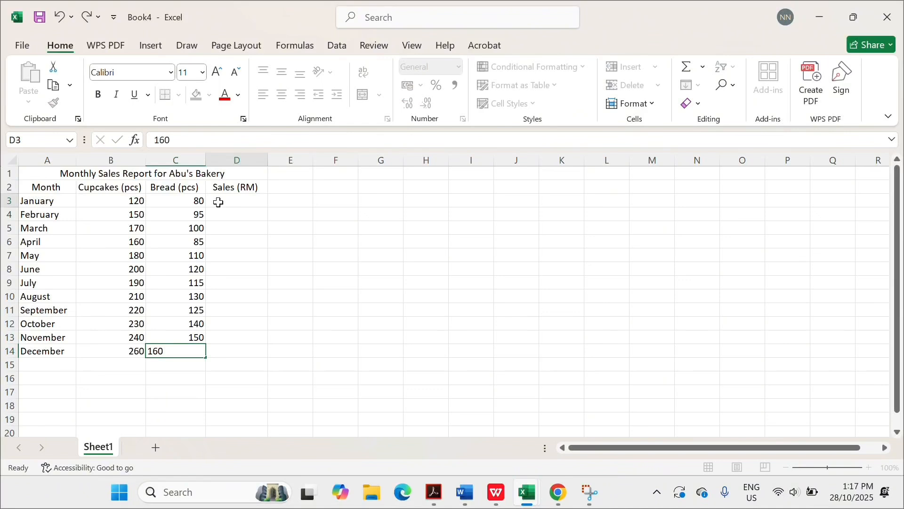
- Enter January–June sales 680, 815, 880, 790, 920, 1000 in D3:D8
{"action": "type", "text": "68-"}
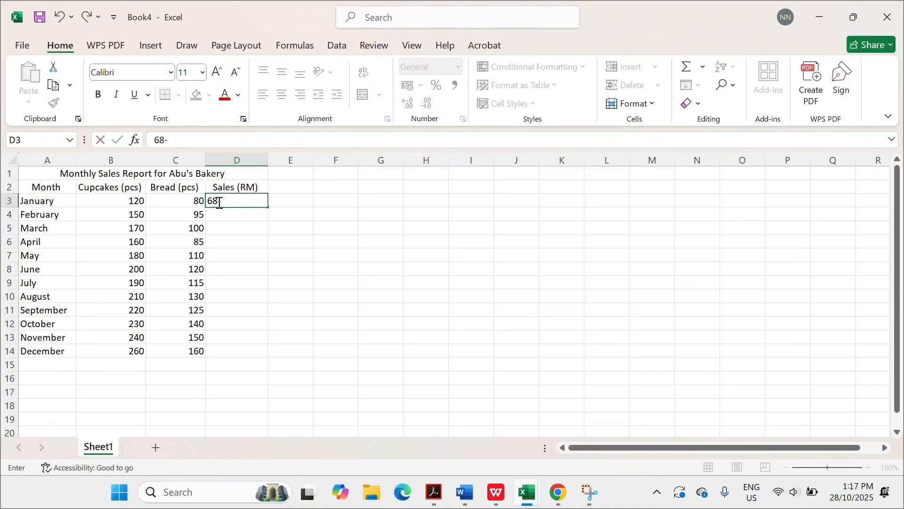
{"action": "type", "text": "0"}
{"action": "key", "text": "Return"}
{"action": "type", "text": "815"}
{"action": "key", "text": "Return"}
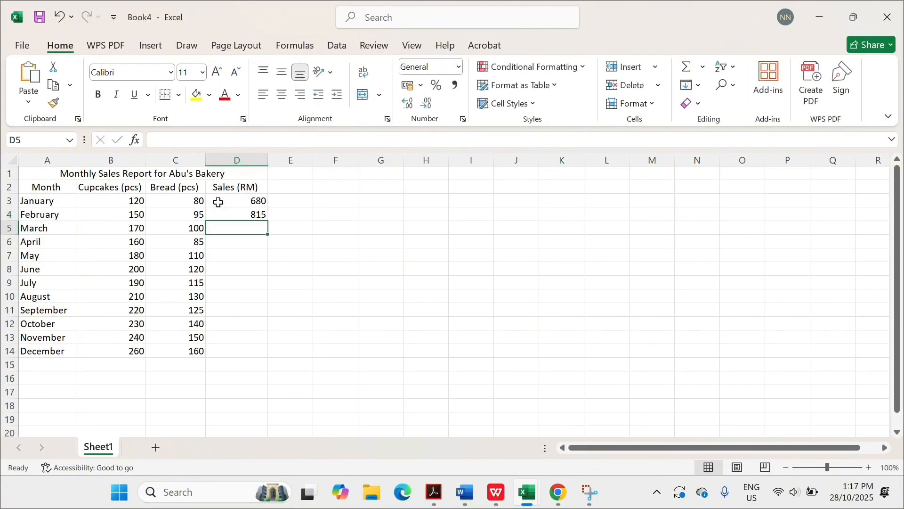
{"action": "type", "text": "880"}
{"action": "key", "text": "Return"}
{"action": "type", "text": "790"}
{"action": "key", "text": "Return"}
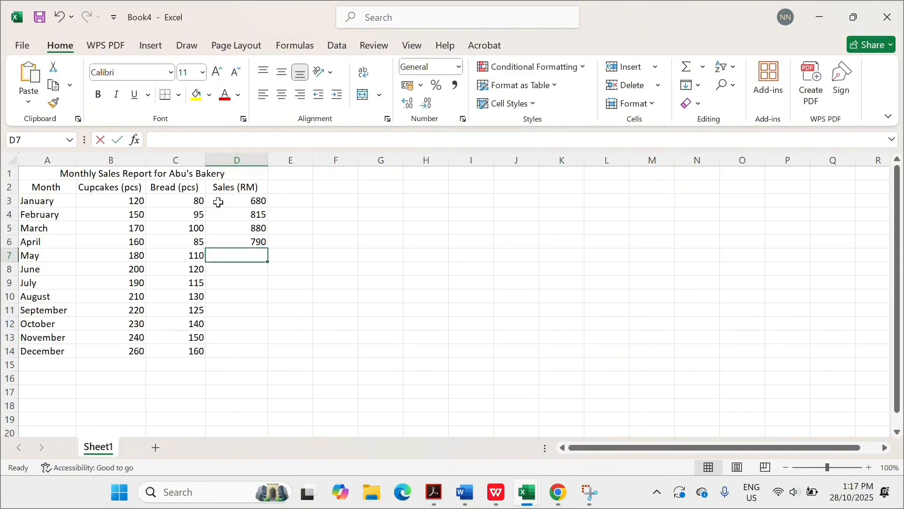
{"action": "type", "text": "920"}
{"action": "key", "text": "Return"}
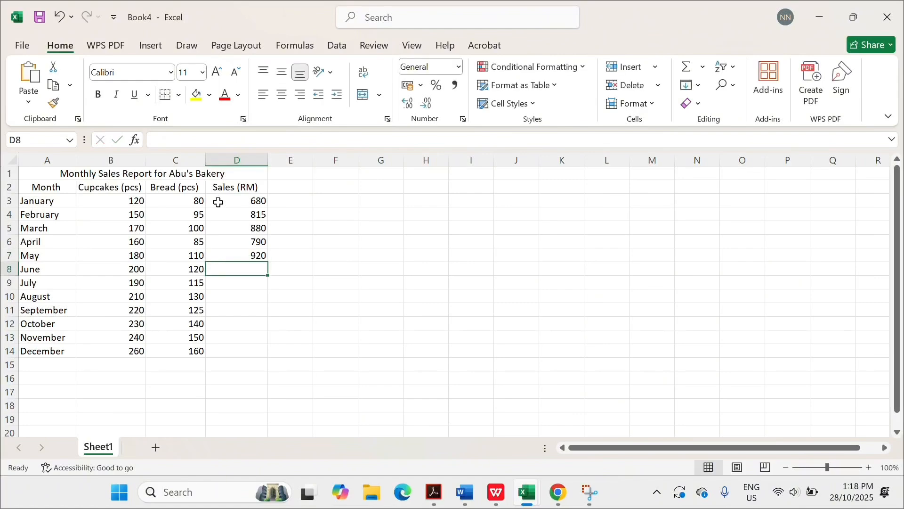
{"action": "type", "text": "100"}
{"action": "key", "text": "Return"}
- Enter July–December sales 955, 1070, 1075, 1120, 1170, 1240 in D9:D14
{"action": "type", "text": "955"}
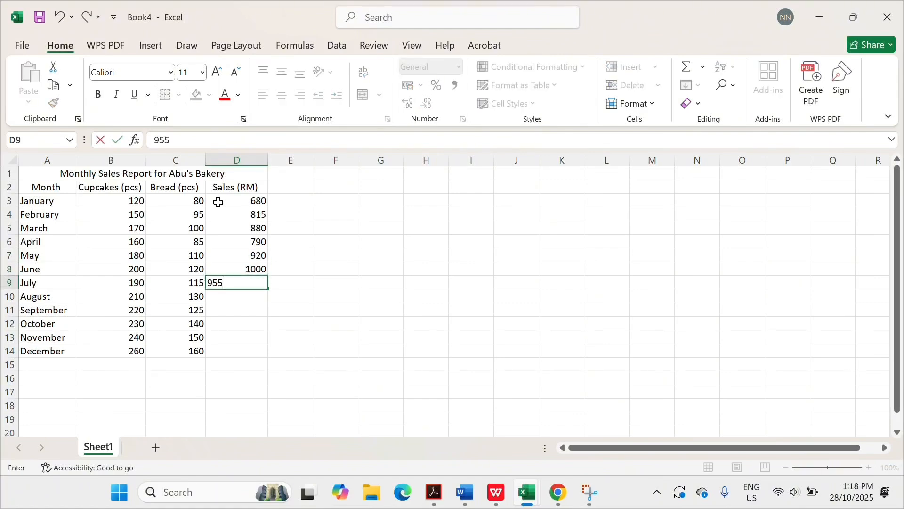
{"action": "key", "text": "Return"}
{"action": "type", "text": "1070"}
{"action": "key", "text": "Return"}
{"action": "type", "text": "1075"}
{"action": "key", "text": "Return"}
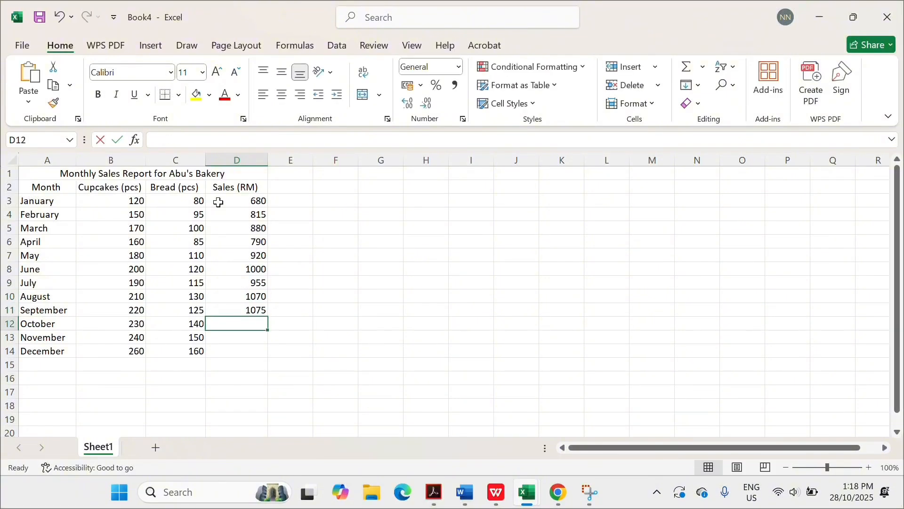
{"action": "type", "text": "1120"}
{"action": "key", "text": "Return"}
{"action": "type", "text": "11"}
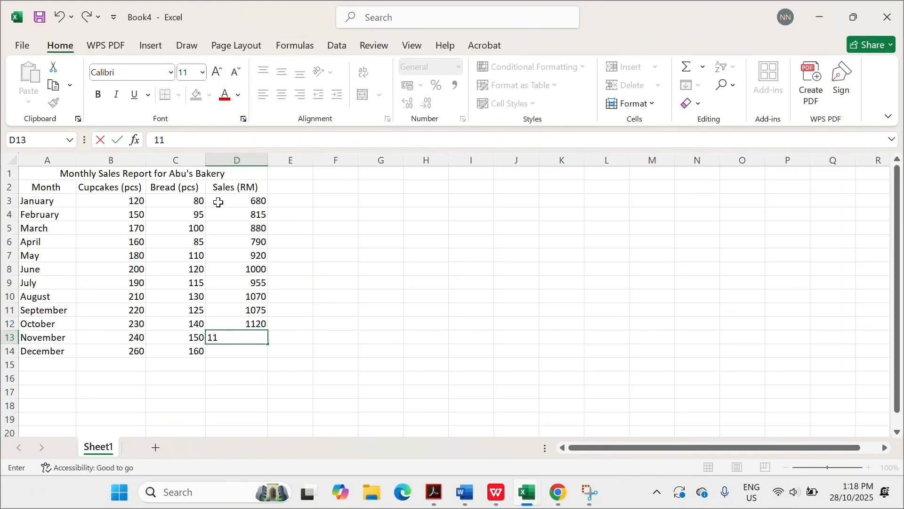
{"action": "type", "text": "70"}
{"action": "key", "text": "Return"}
{"action": "type", "text": "12"}
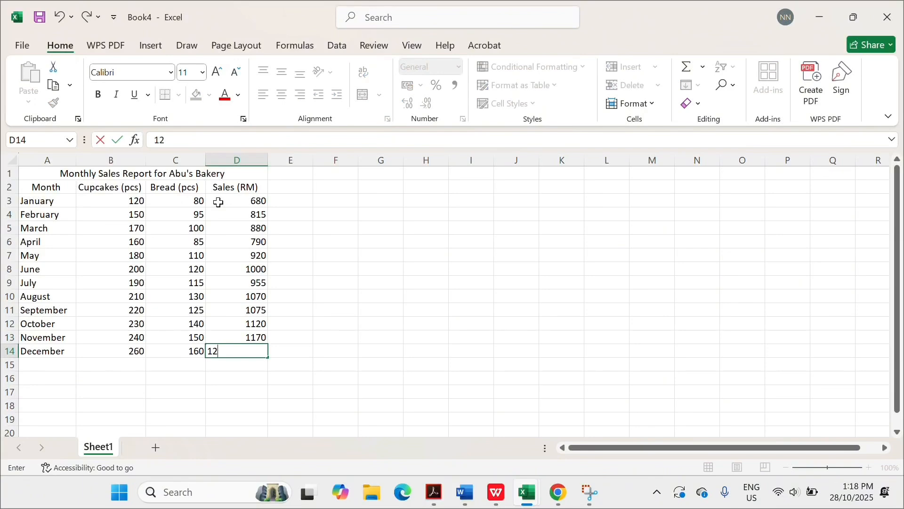
{"action": "type", "text": "40"}
{"action": "key", "text": "Return"}
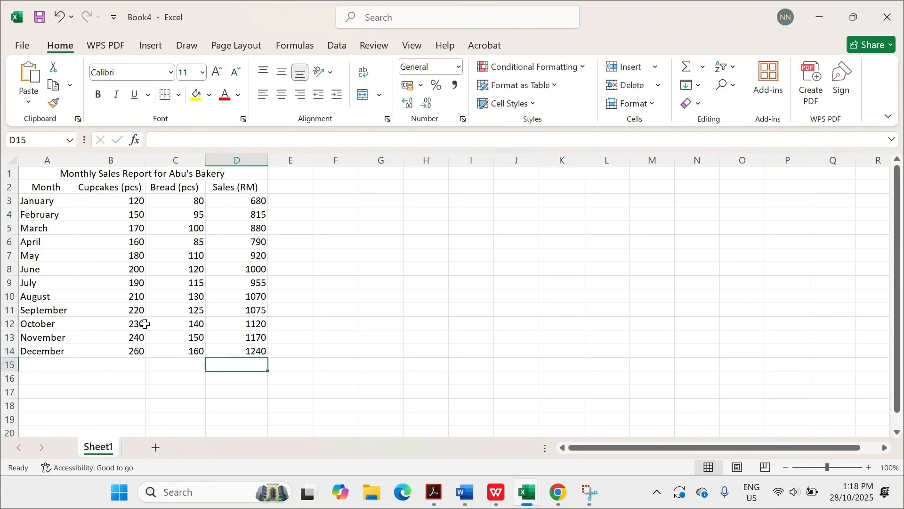
- Type 'Total Sales' in A15 and merge and centre it across A15:C15
{"action": "left_click", "coordinate": [52, 365]}
{"action": "type", "text": "T"}
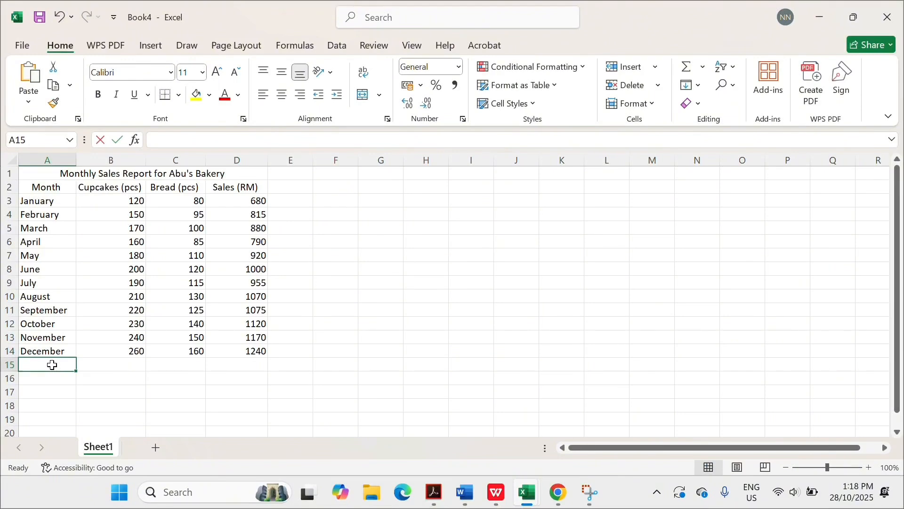
{"action": "type", "text": "otal S"}
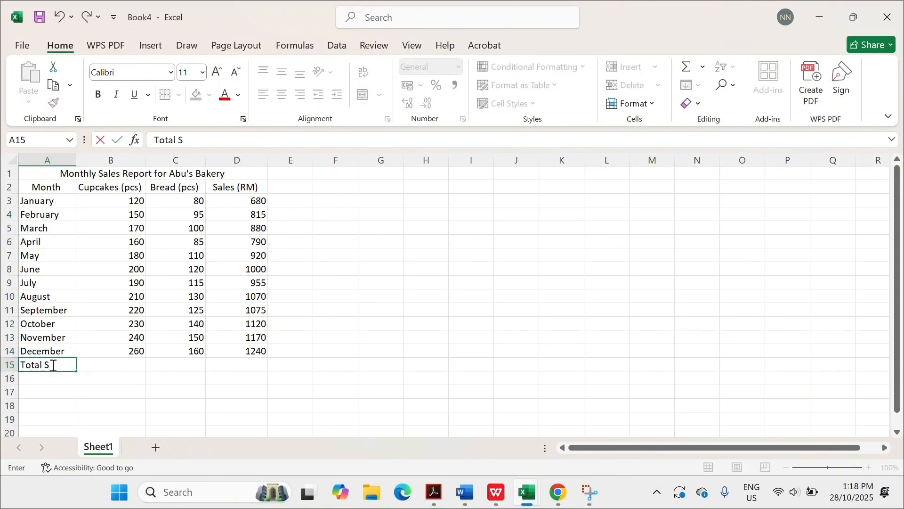
{"action": "key", "text": "BackSpace"}
{"action": "type", "text": "ales"}
{"action": "left_click", "coordinate": [41, 366]}
{"action": "left_click_drag", "start_coordinate": [21, 366], "coordinate": [166, 369]}
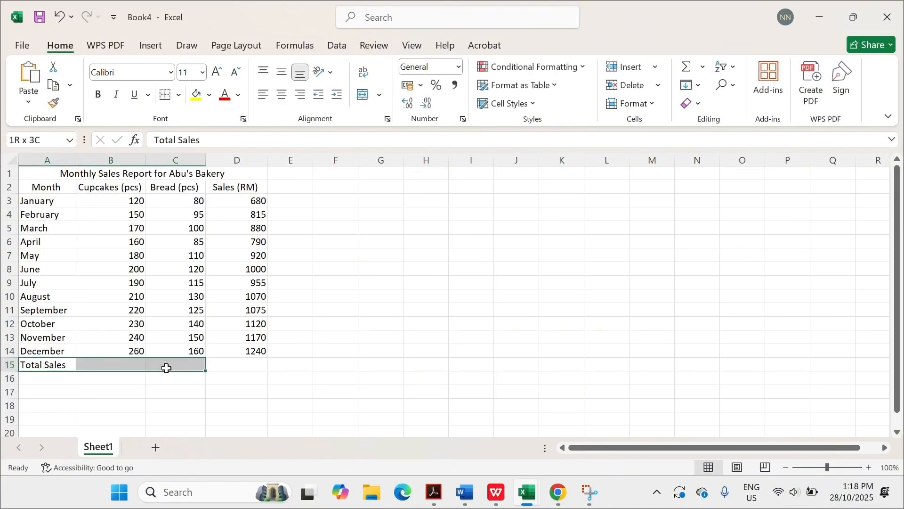
{"action": "left_click", "coordinate": [379, 94]}
{"action": "left_click", "coordinate": [382, 121]}
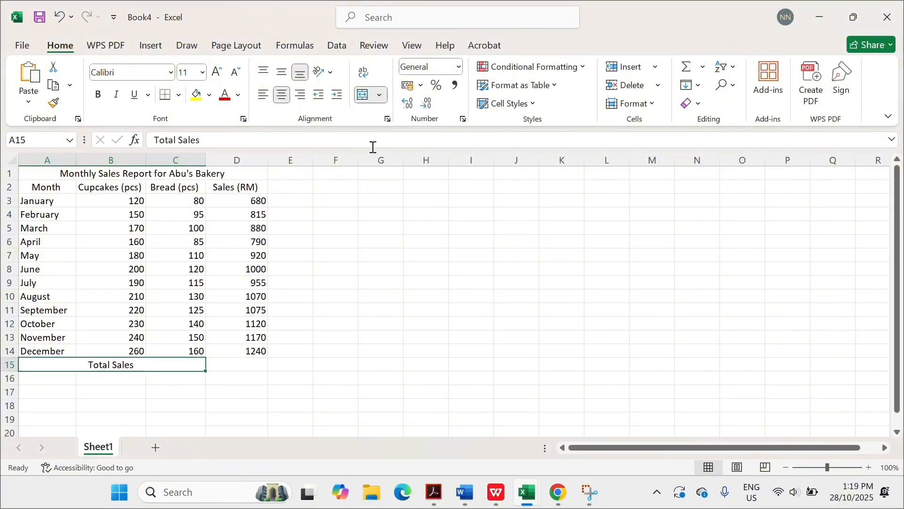
{"action": "left_click", "coordinate": [237, 364]}
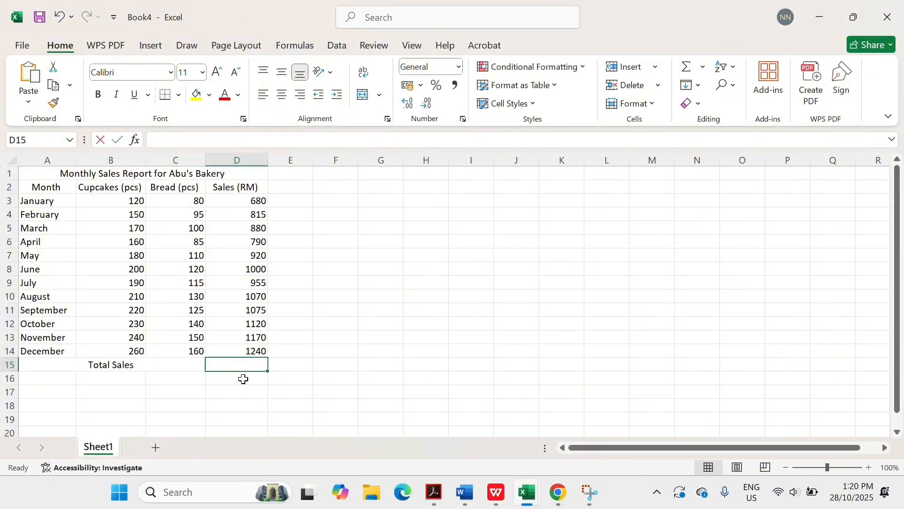
- Enter =SUM(D3:D14) in D15 to total the monthly sales
{"action": "type", "text": "=S"}
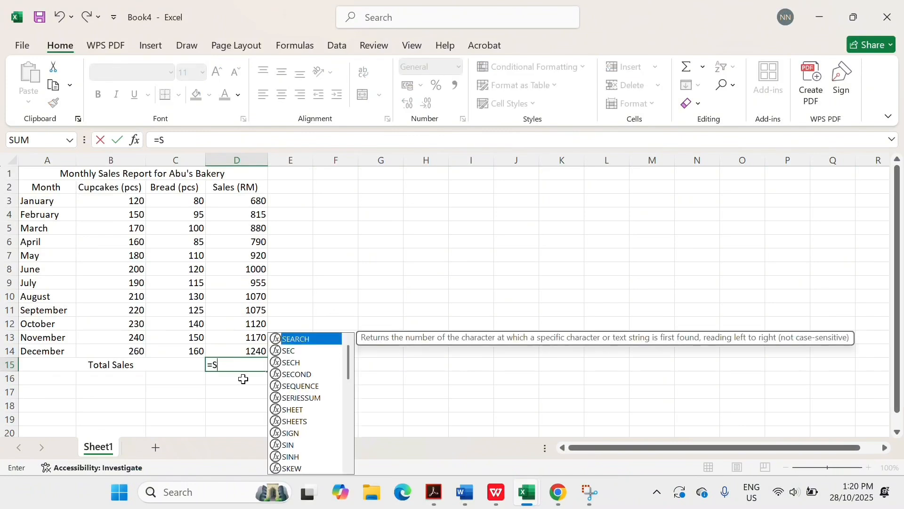
{"action": "type", "text": "UM("}
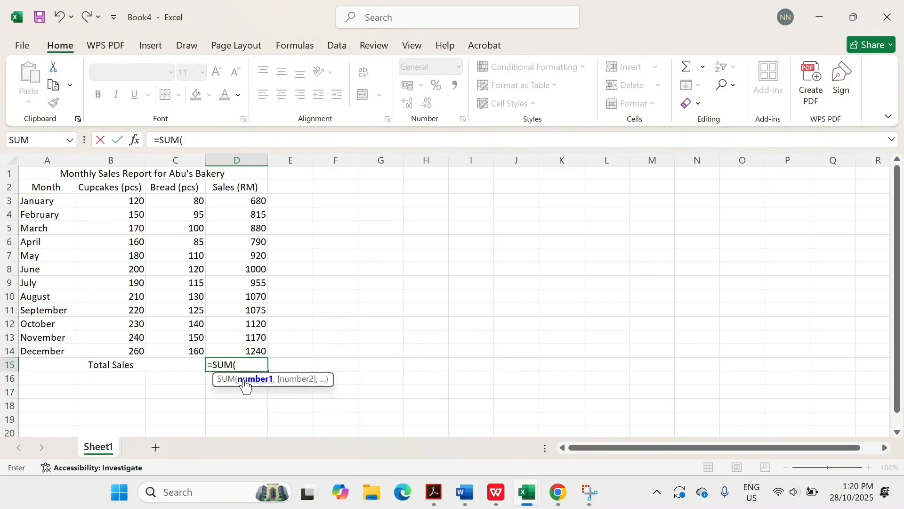
{"action": "type", "text": "D3:"}
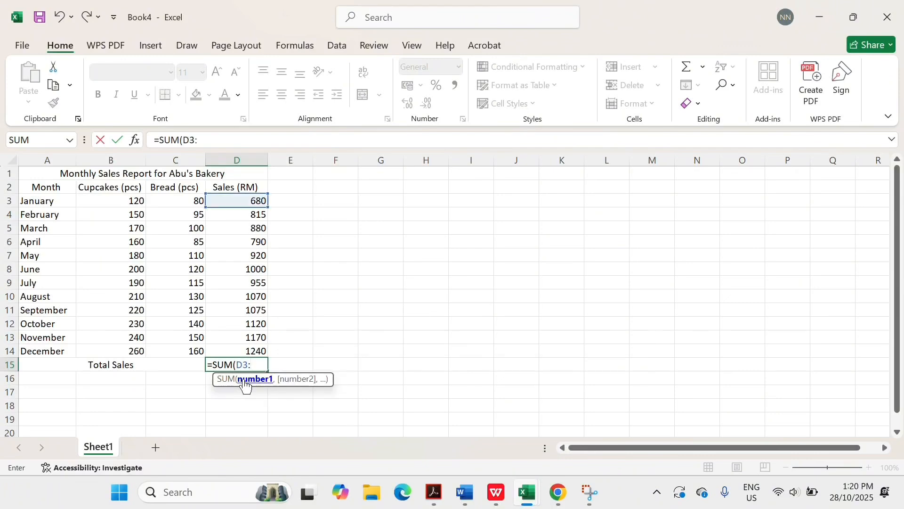
{"action": "type", "text": "D14"}
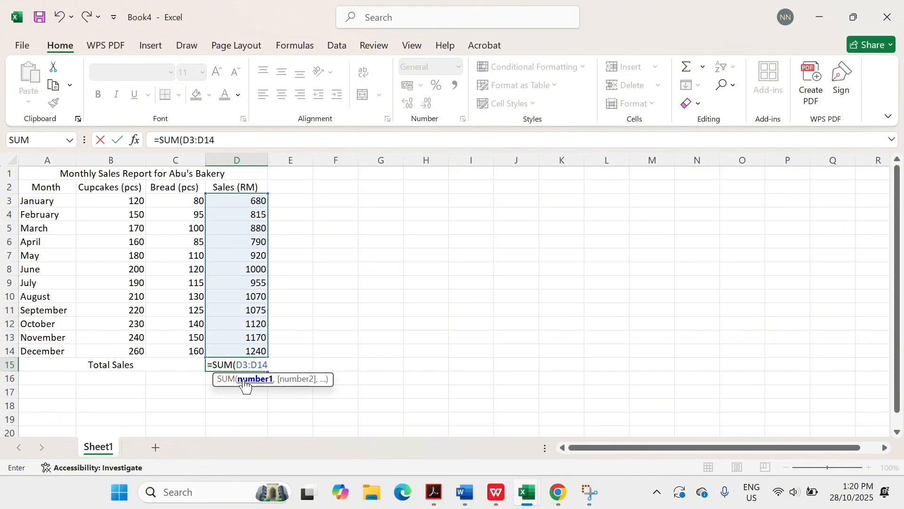
{"action": "type", "text": ")"}
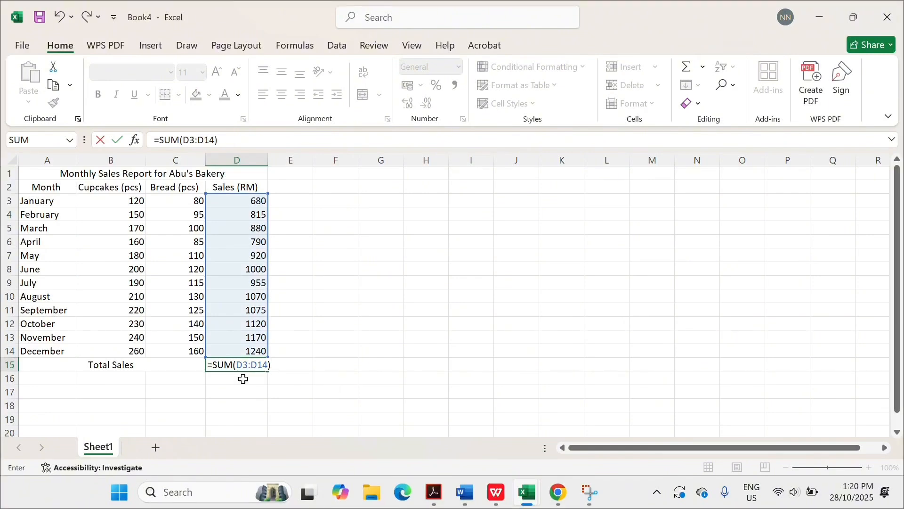
{"action": "key", "text": "Return"}
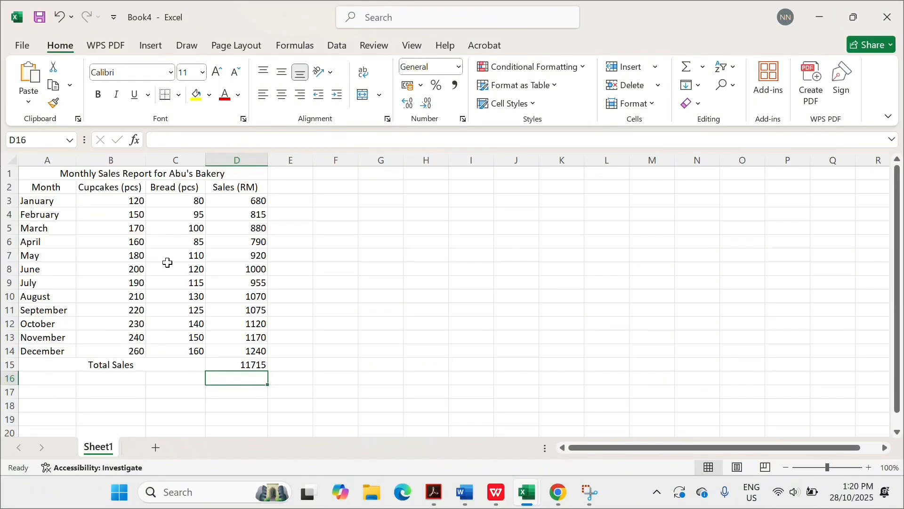
- Apply All Borders to A1:D15 and deselect to check the result
{"action": "left_click", "coordinate": [31, 173]}
{"action": "left_click_drag", "start_coordinate": [31, 173], "coordinate": [235, 365]}
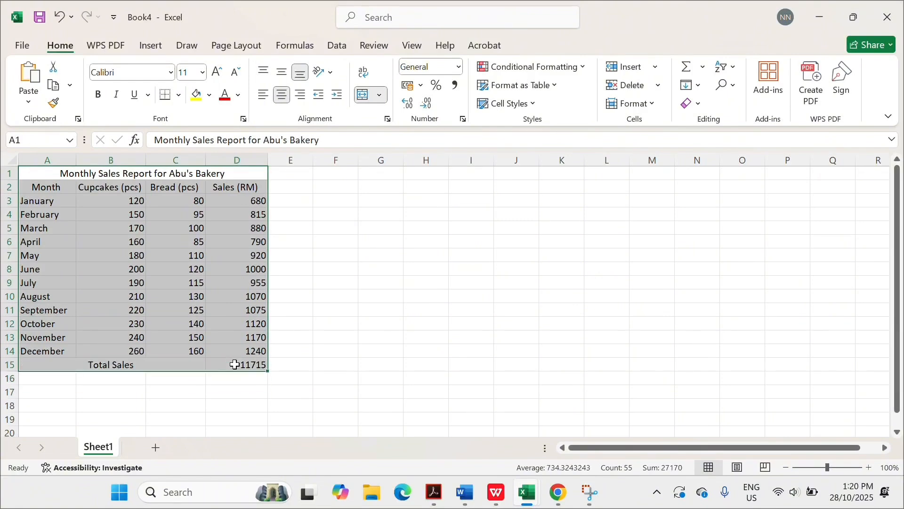
{"action": "left_click", "coordinate": [180, 94]}
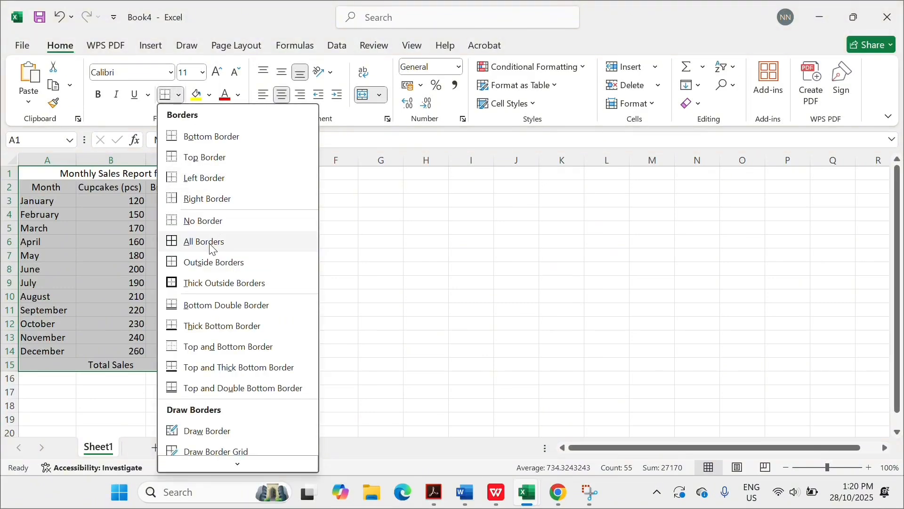
{"action": "left_click", "coordinate": [213, 245]}
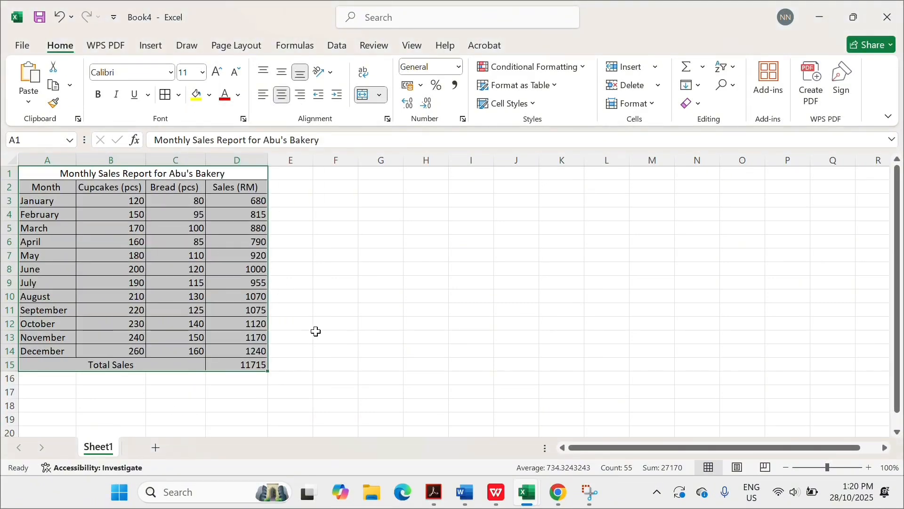
{"action": "left_click", "coordinate": [315, 331]}
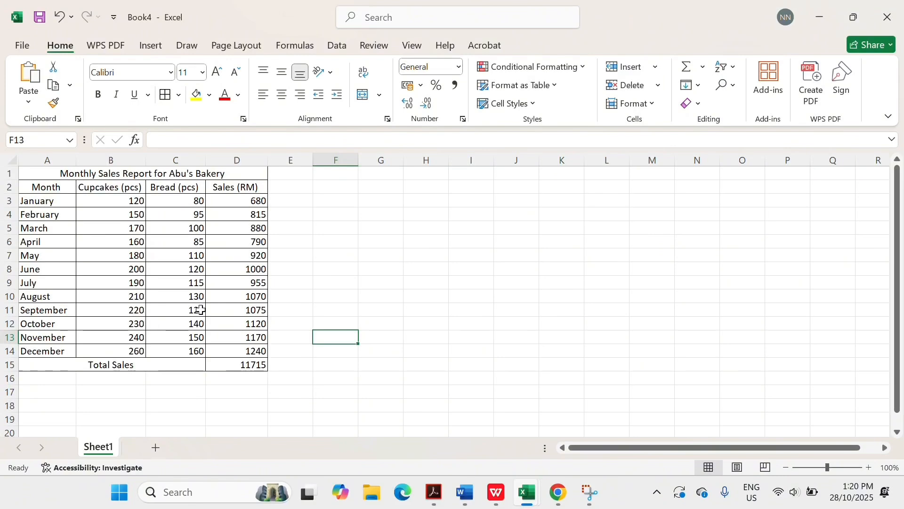
{"action": "scroll", "coordinate": [40, 405], "scroll_direction": "down", "scroll_amount": 1}
{"action": "scroll", "coordinate": [40, 405], "scroll_direction": "down", "scroll_amount": 1}
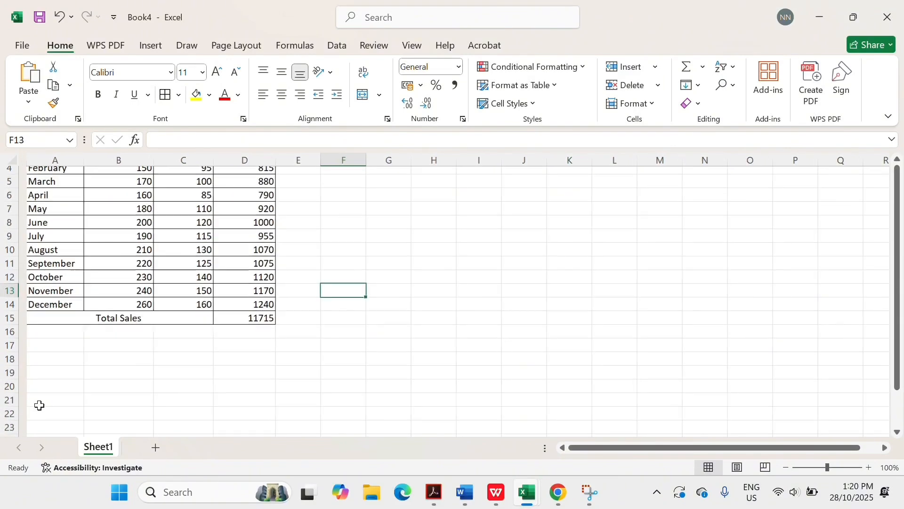
- Type the 'Analysis' heading in A18 with Average, Highest and Lowest Sales labels in A19–A21
{"action": "left_click", "coordinate": [39, 364]}
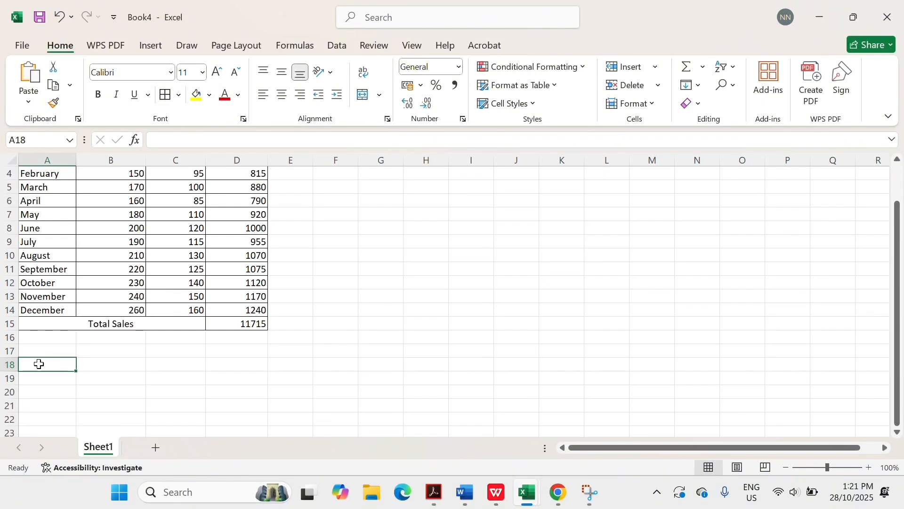
{"action": "type", "text": "Analysis"}
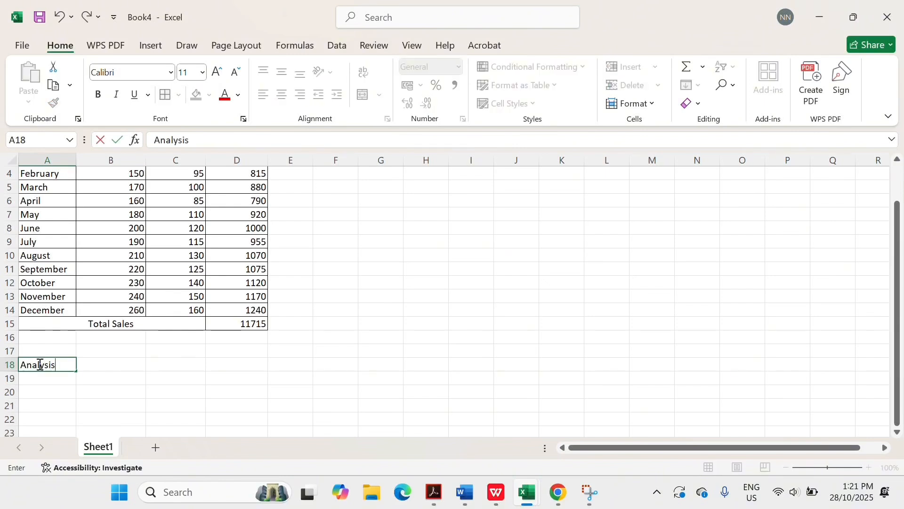
{"action": "key", "text": "Return"}
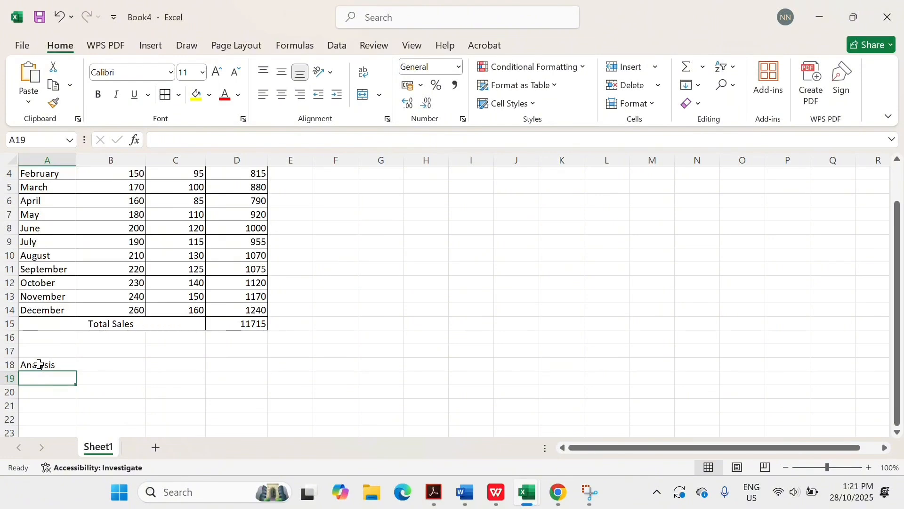
{"action": "type", "text": "Average"}
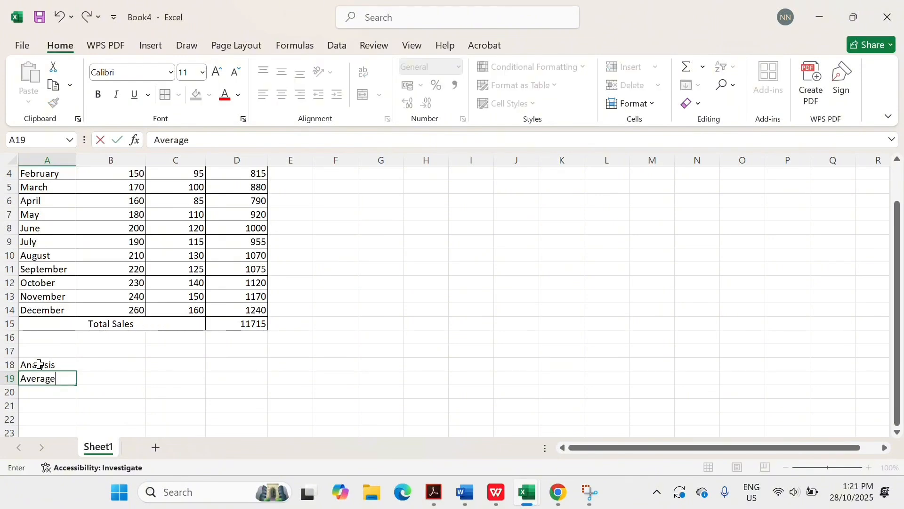
{"action": "type", "text": " Sales"}
{"action": "key", "text": "Return"}
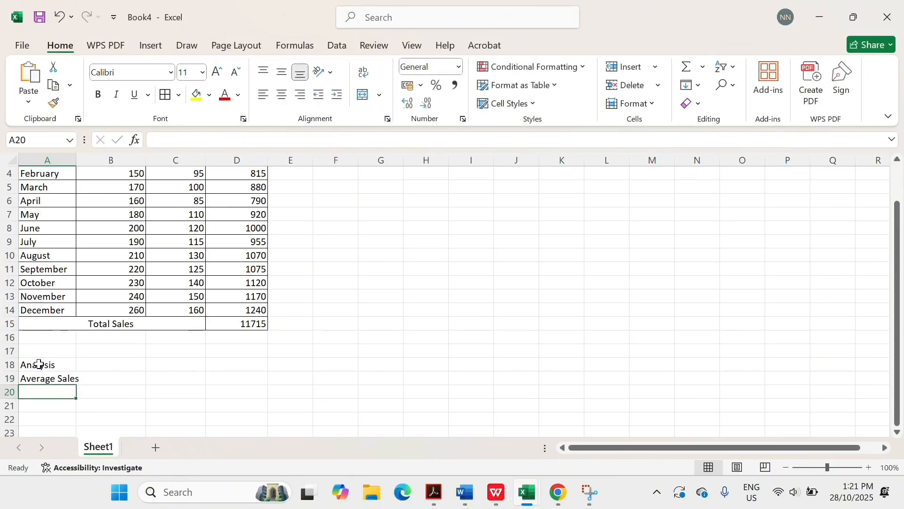
{"action": "type", "text": "H"}
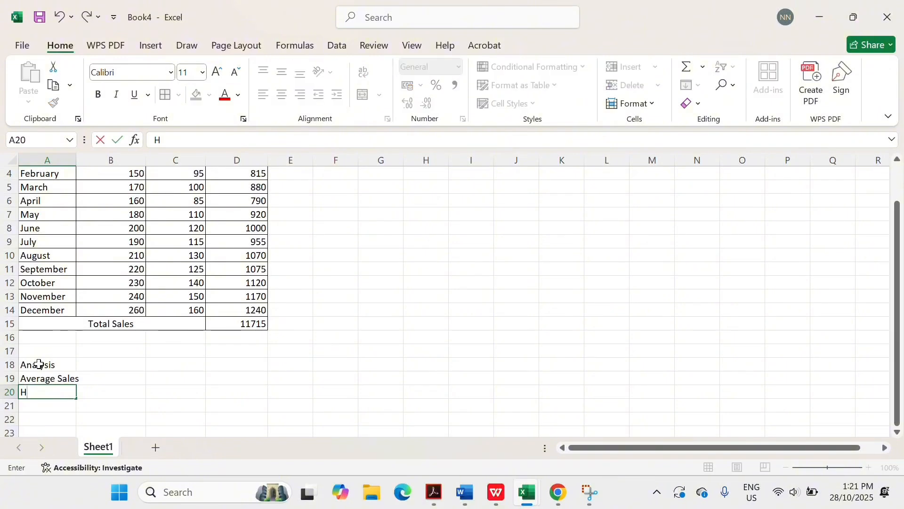
{"action": "type", "text": "ighest Sales"}
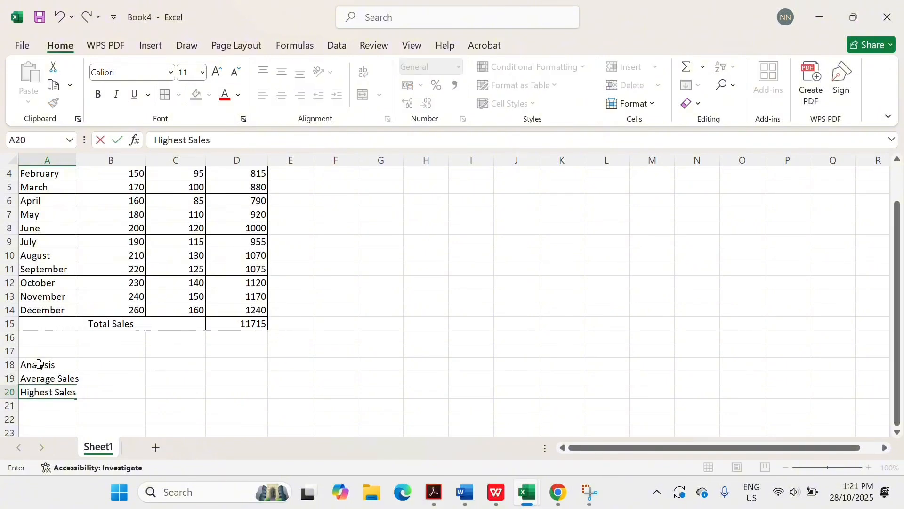
{"action": "key", "text": "Return"}
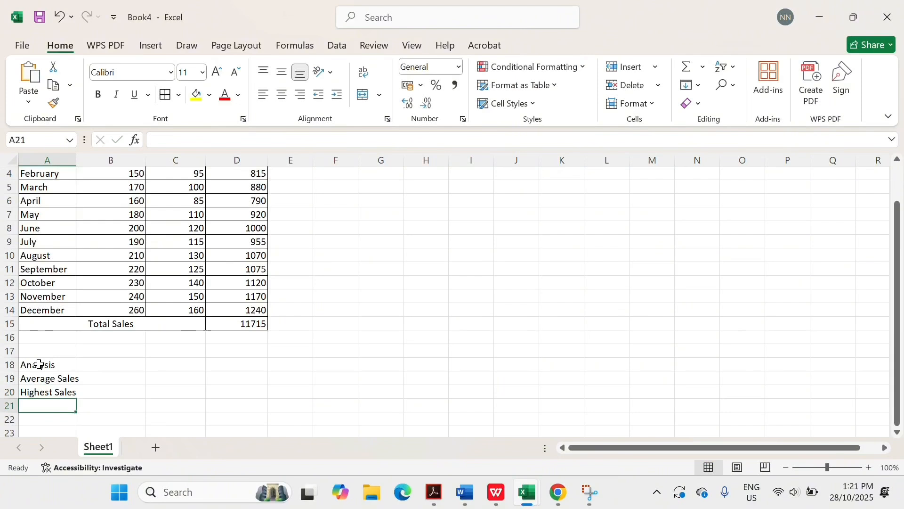
{"action": "type", "text": "L"}
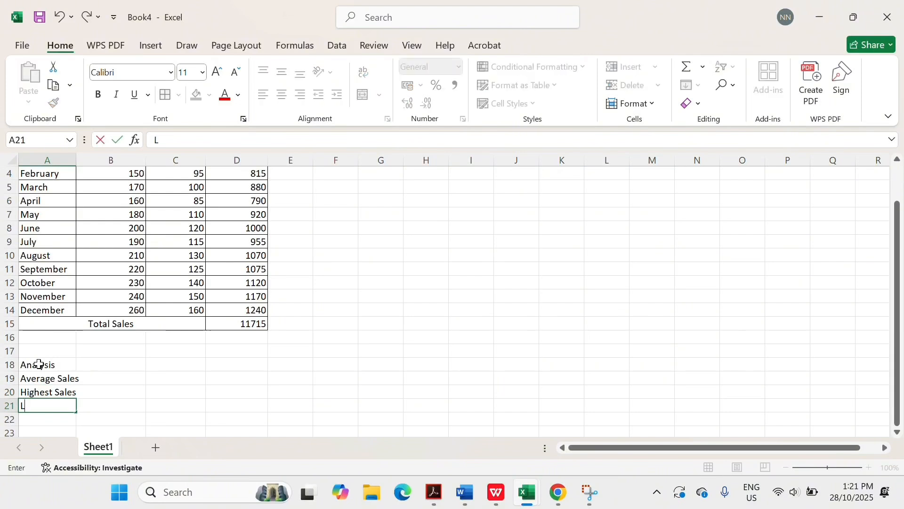
{"action": "type", "text": "owest Sa"}
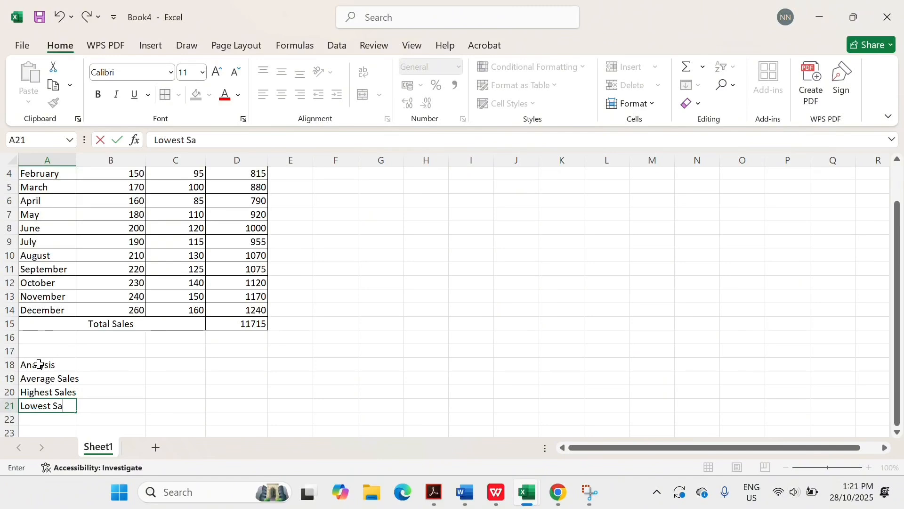
{"action": "type", "text": "les"}
{"action": "left_click", "coordinate": [70, 160]}
- Widen column A until 'Average Sales' and the other Analysis labels show in full
{"action": "left_click_drag", "start_coordinate": [73, 158], "coordinate": [87, 160]}
{"action": "left_click", "coordinate": [112, 364]}
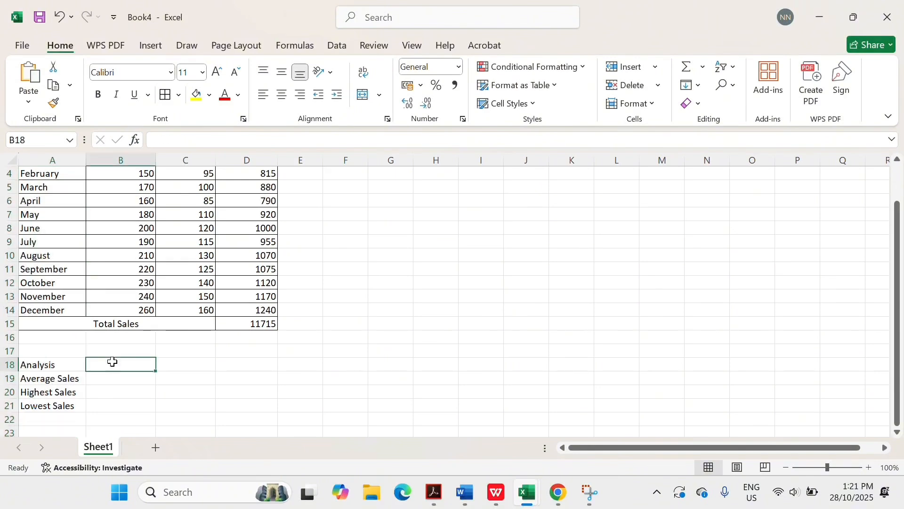
{"action": "left_click", "coordinate": [108, 377]}
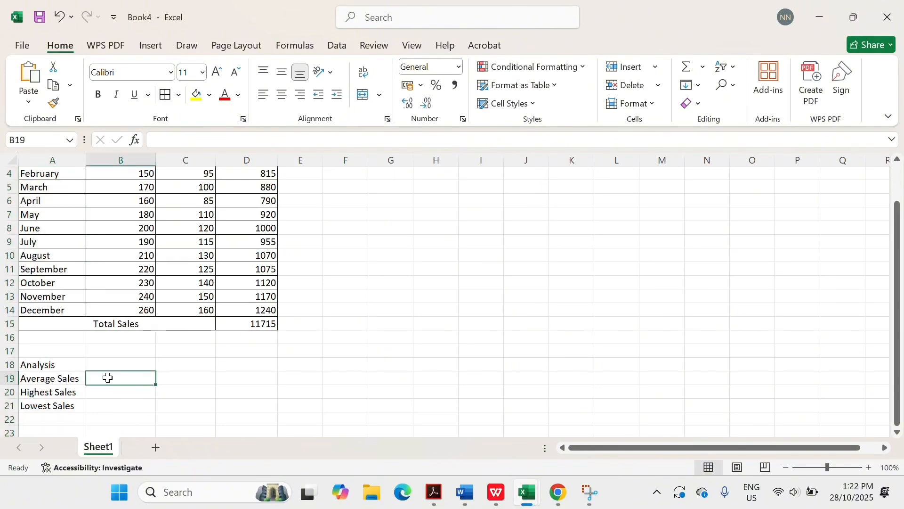
{"action": "scroll", "coordinate": [108, 378], "scroll_direction": "down", "scroll_amount": 2}
{"action": "scroll", "coordinate": [108, 377], "scroll_direction": "down", "scroll_amount": 3}
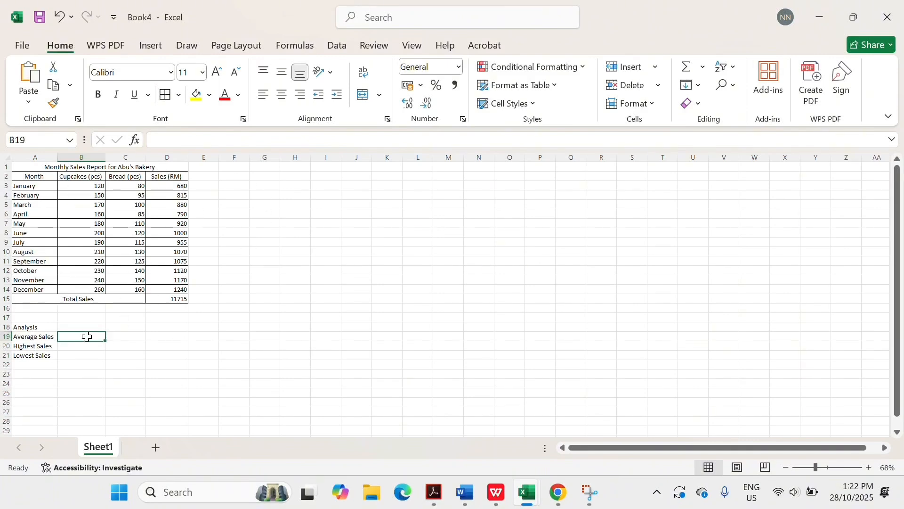
{"action": "scroll", "coordinate": [84, 338], "scroll_direction": "up", "scroll_amount": 2}
{"action": "scroll", "coordinate": [84, 337], "scroll_direction": "up", "scroll_amount": 3}
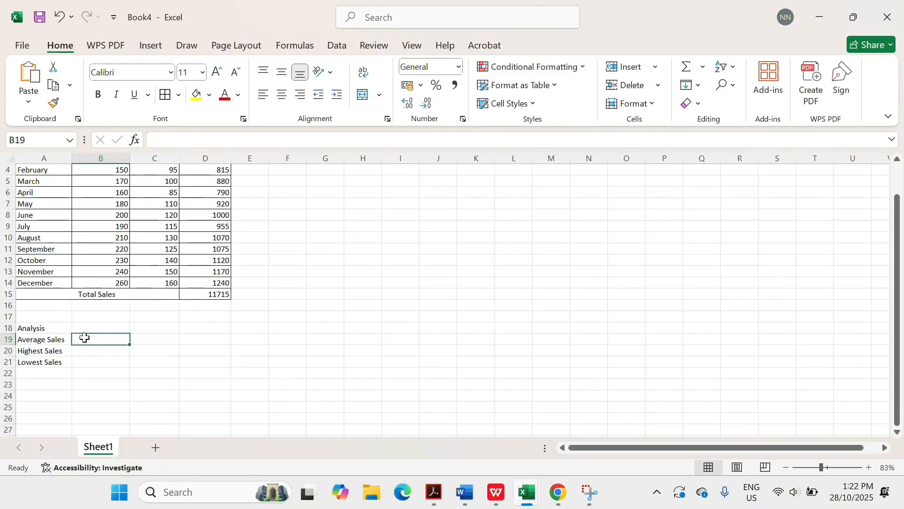
- Enter =AVERAGE(D3:D14) in B19 so it shows an average of 976.25
{"action": "type", "text": "=AVERA"}
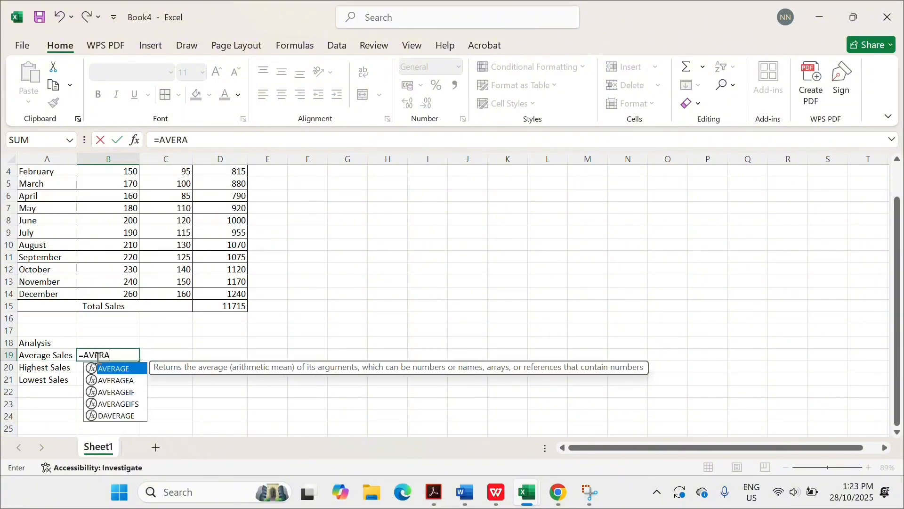
{"action": "type", "text": "GE("}
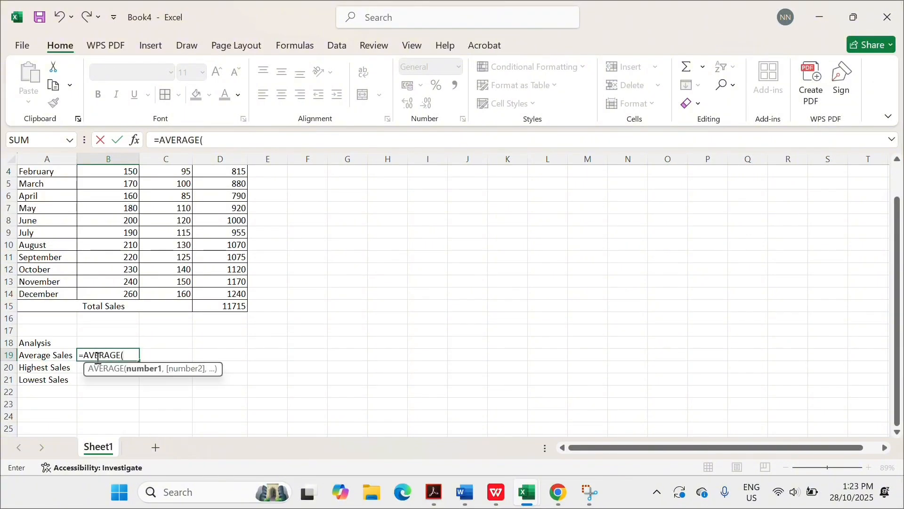
{"action": "type", "text": "D3:"}
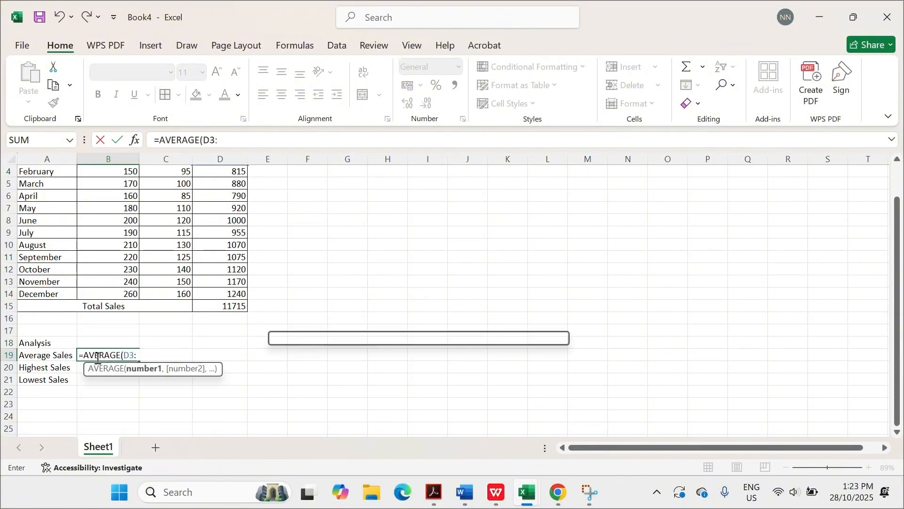
{"action": "type", "text": "D14)"}
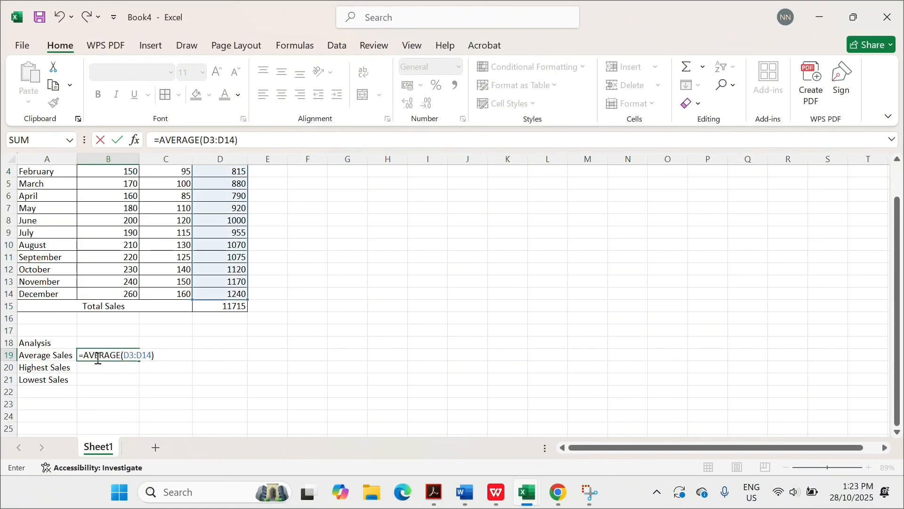
{"action": "scroll", "coordinate": [182, 284], "scroll_direction": "up", "scroll_amount": 1}
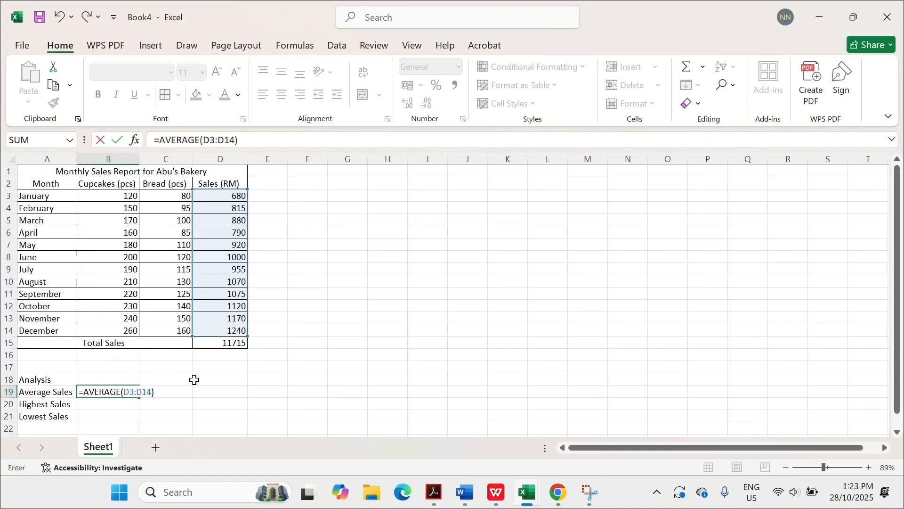
{"action": "key", "text": "Return"}
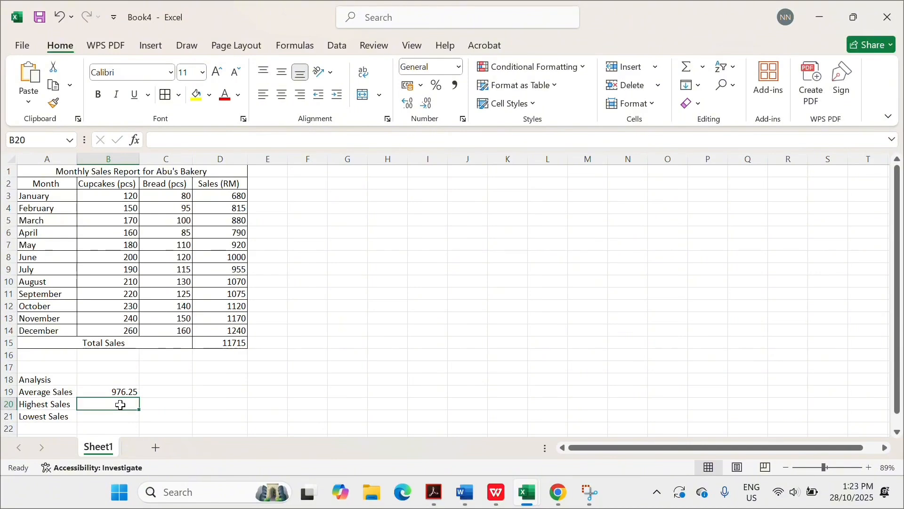
- Enter =MAX(D3:D14) in B20, returning the highest sales of 1240
{"action": "type", "text": "=M"}
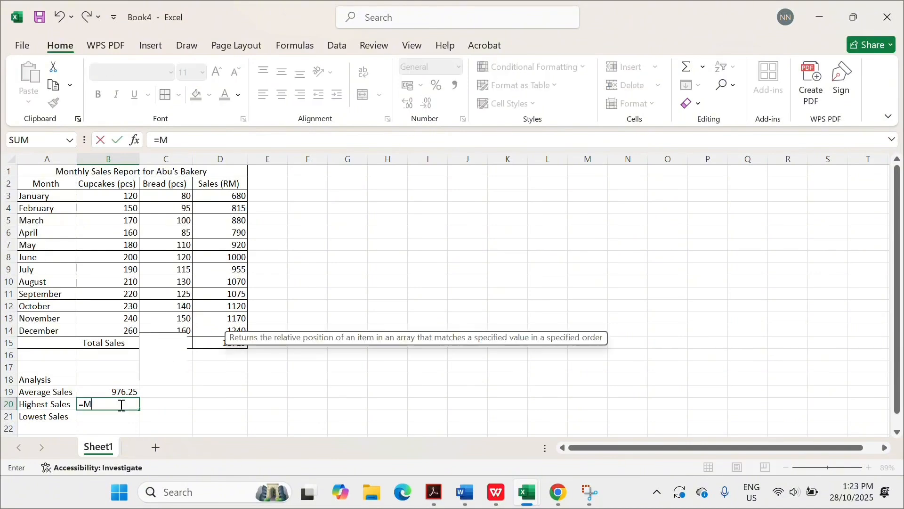
{"action": "type", "text": "AX("}
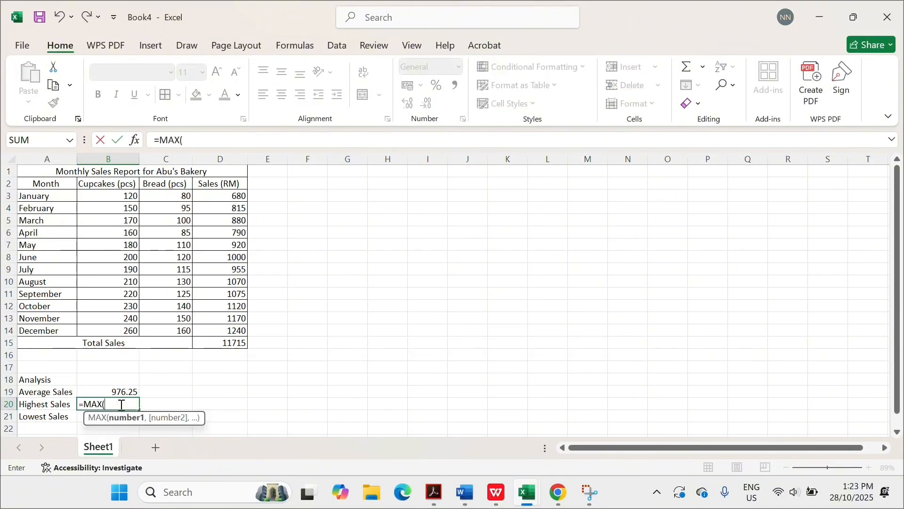
{"action": "type", "text": "D3"}
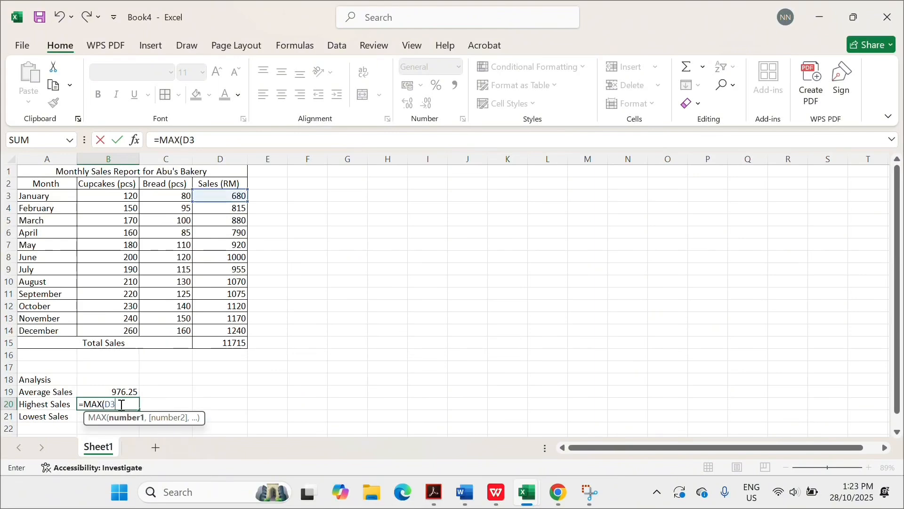
{"action": "type", "text": ":D14"}
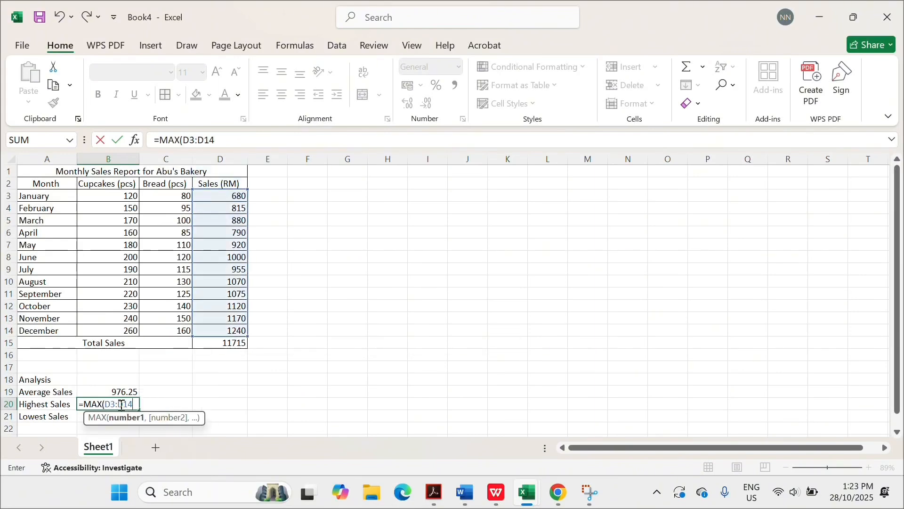
{"action": "type", "text": ")"}
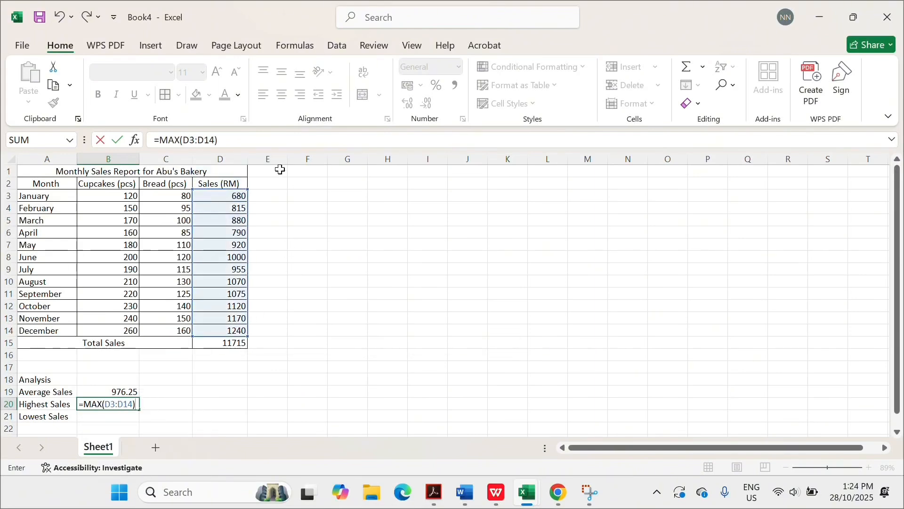
{"action": "key", "text": "Return"}
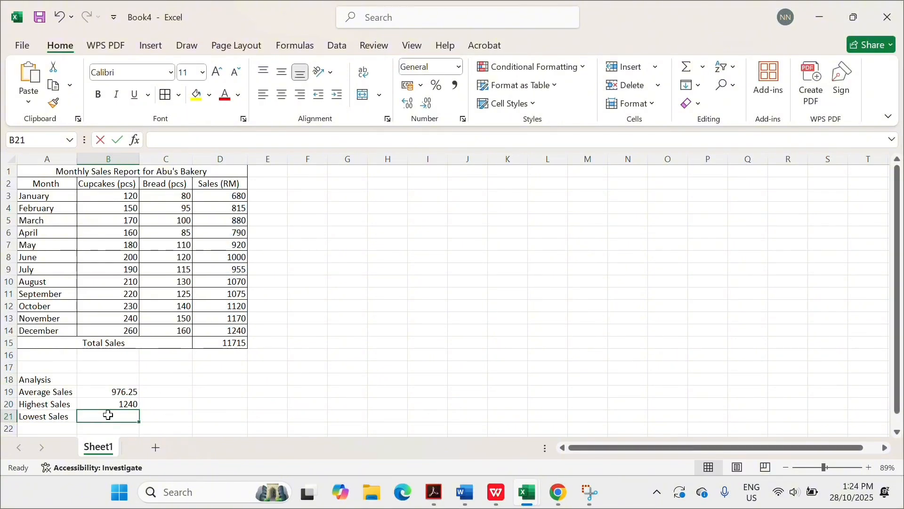
- Enter =MIN(D3:D14) in B21, returning the lowest sales of 680
{"action": "type", "text": "=MIN"}
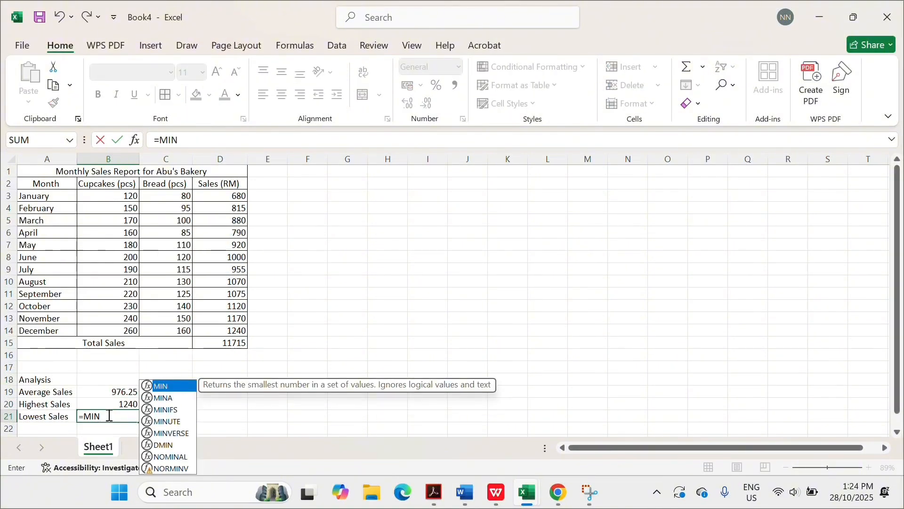
{"action": "type", "text": "(D3"}
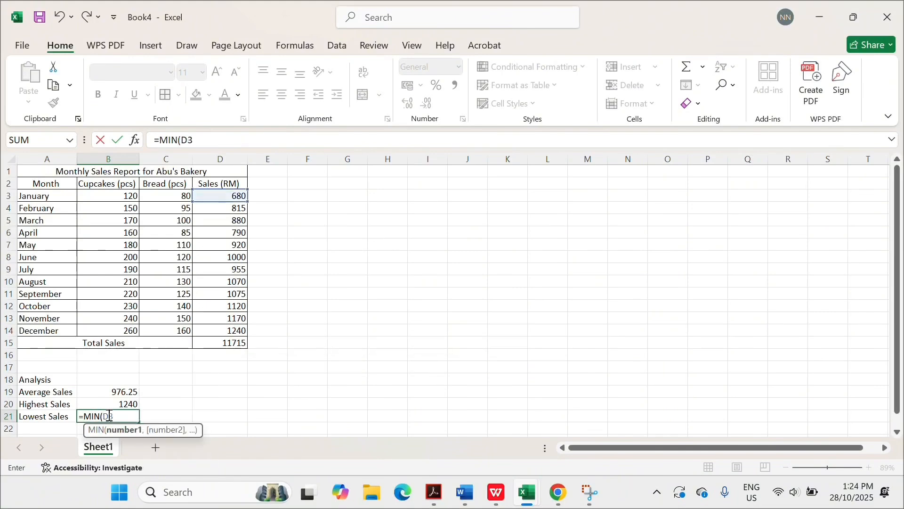
{"action": "type", "text": ":D"}
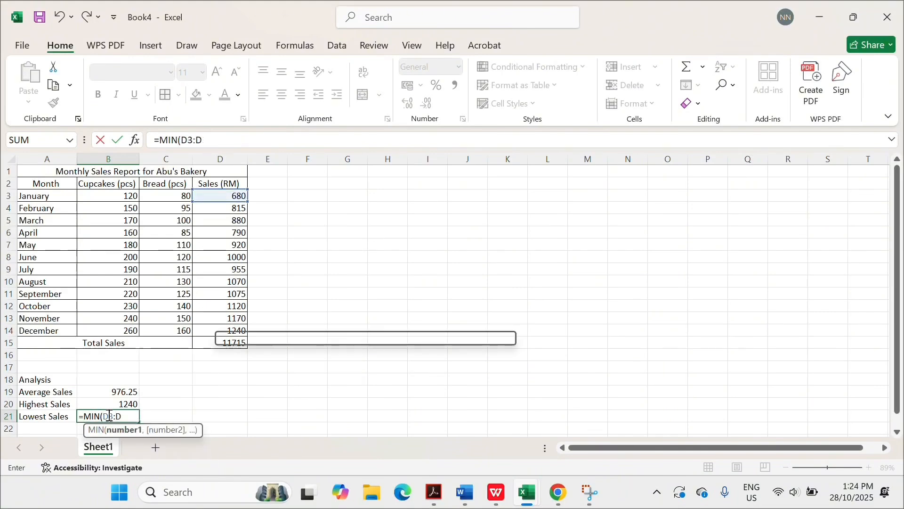
{"action": "type", "text": "14)"}
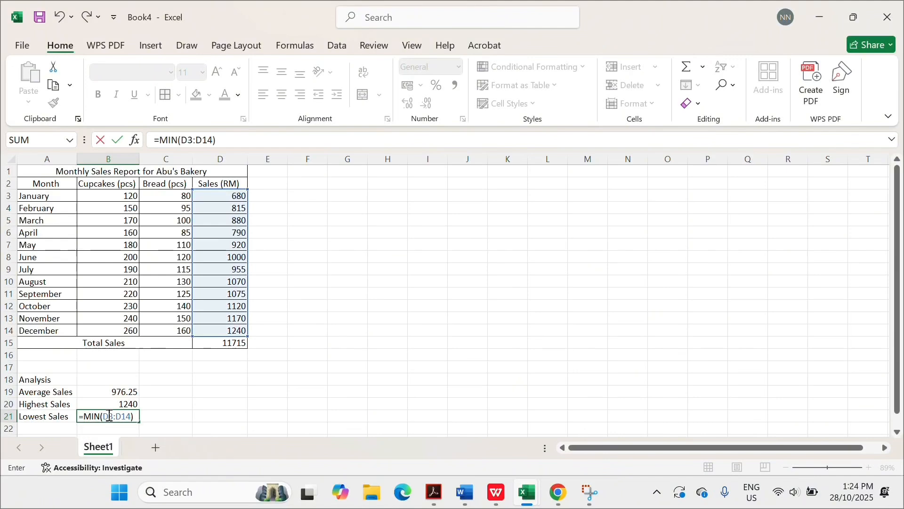
{"action": "key", "text": "Return"}
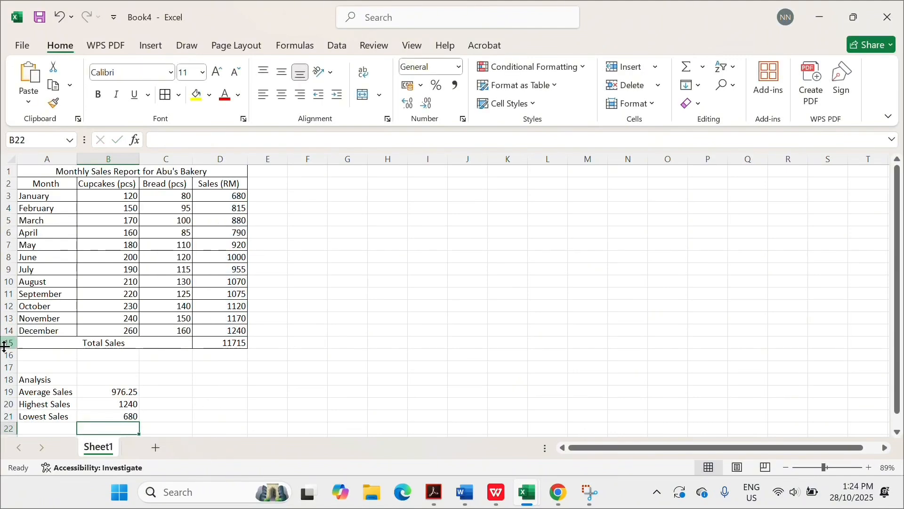